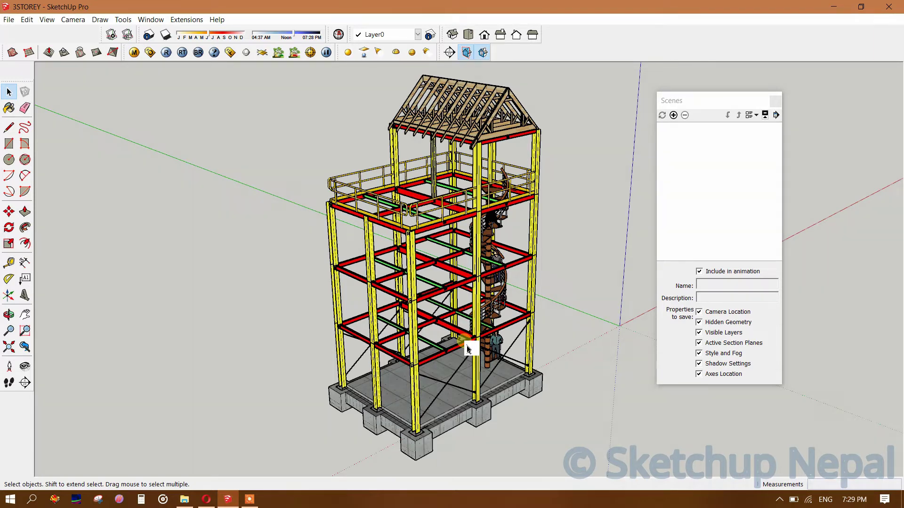
Dock the Scenes tray beside the tower model and confirm Scenes is checked
drag(682, 104, 690, 98)
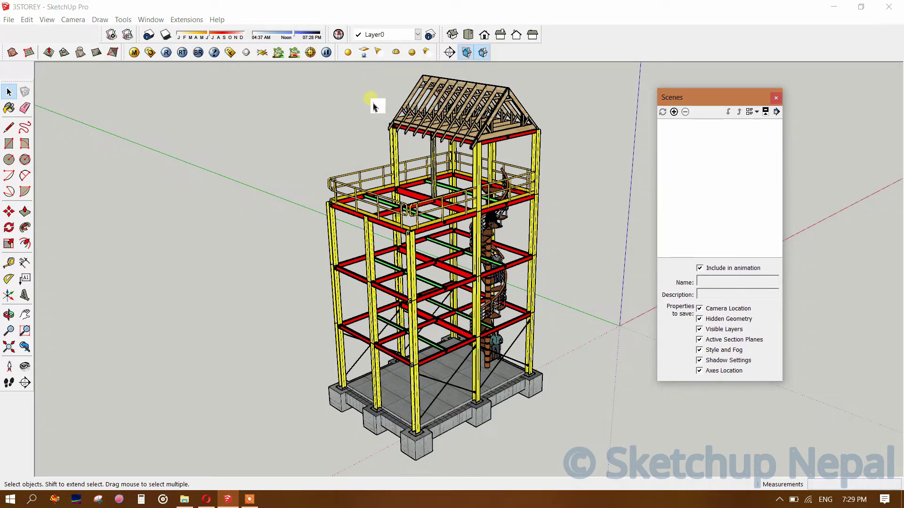
click(150, 19)
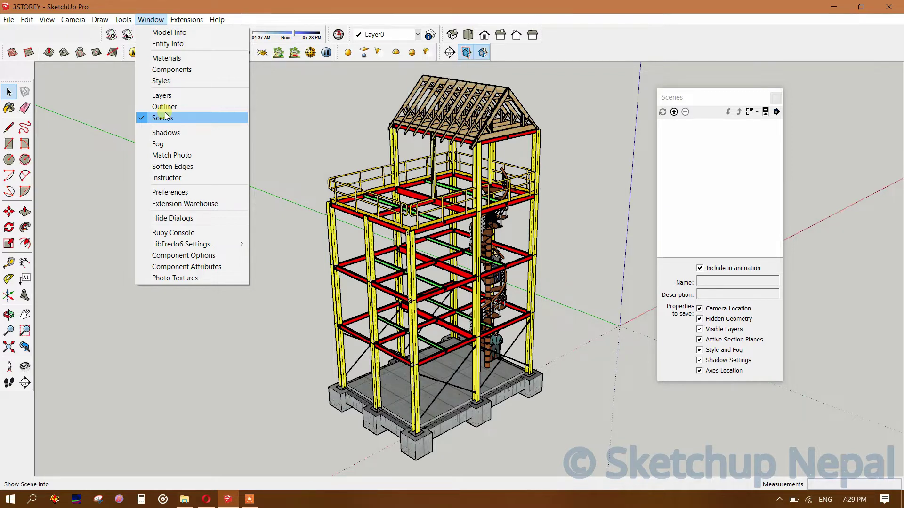
Place a horizontal section plane, lower it to about 0.5713 m, and view from Right
click(157, 365)
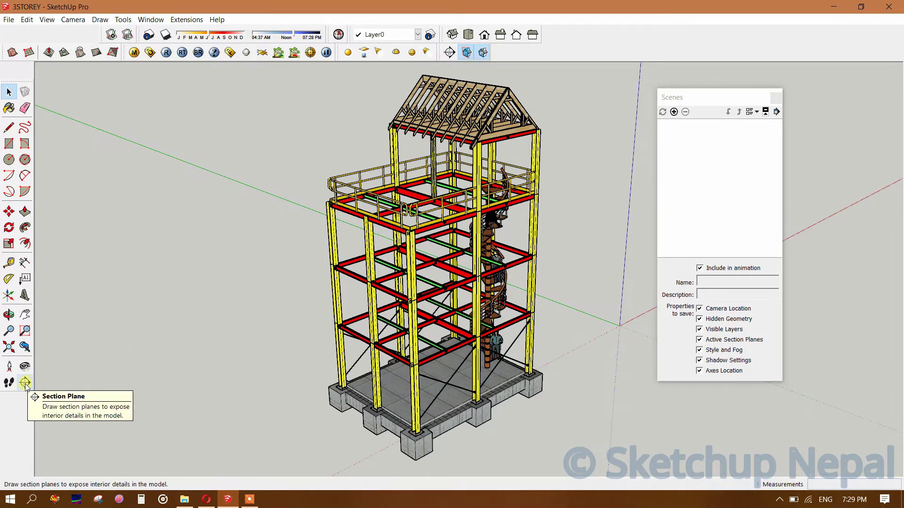
click(25, 382)
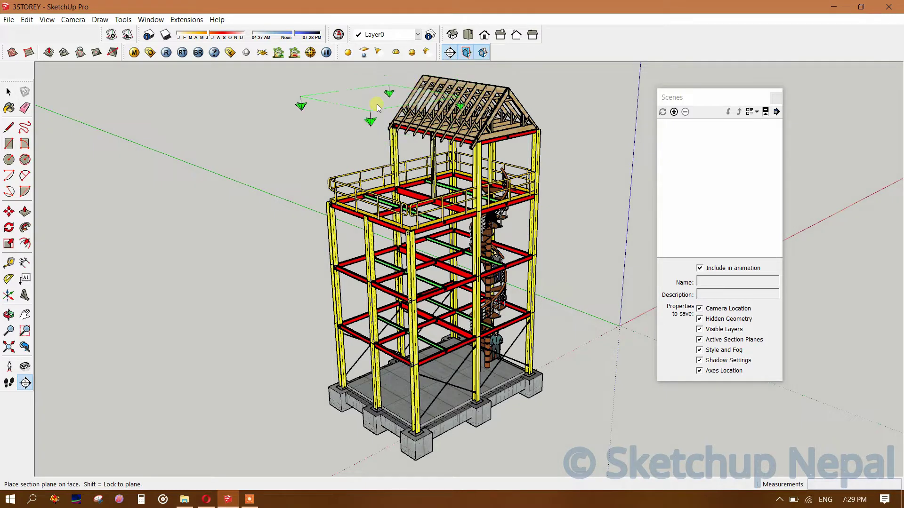
click(376, 104)
click(513, 354)
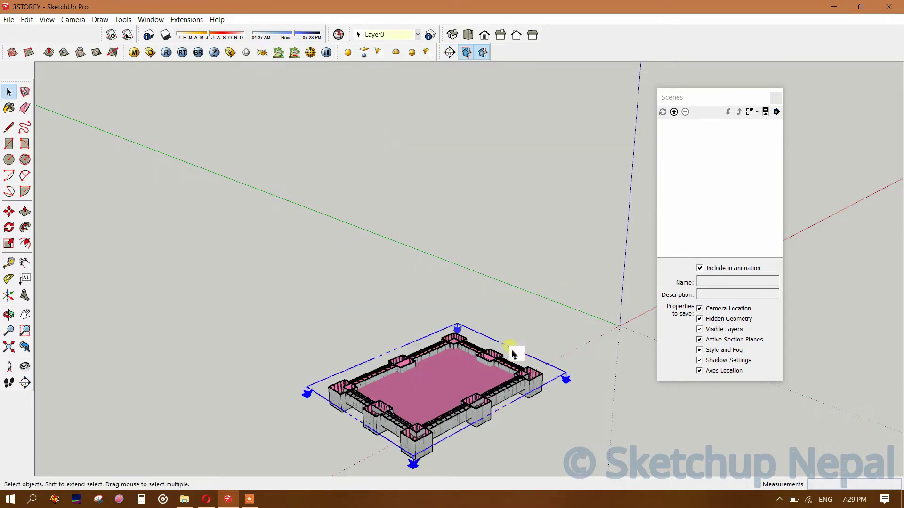
key(m)
click(527, 357)
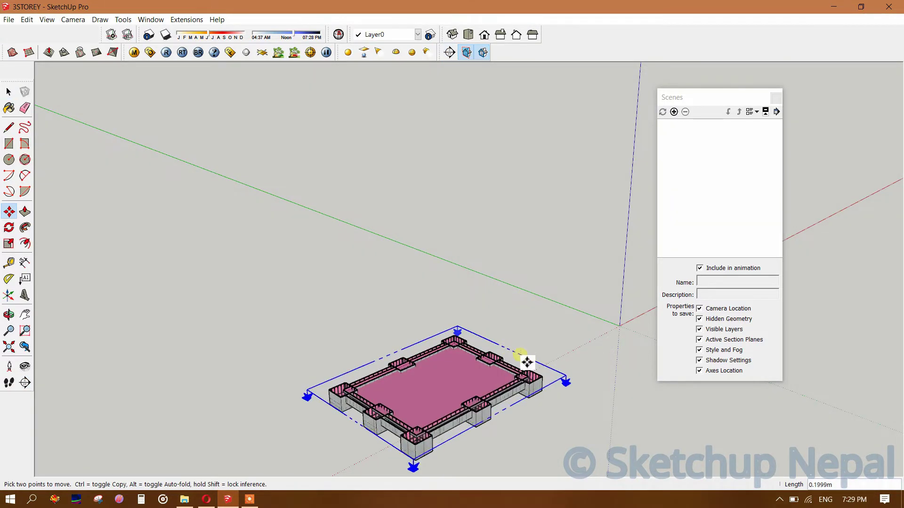
click(522, 366)
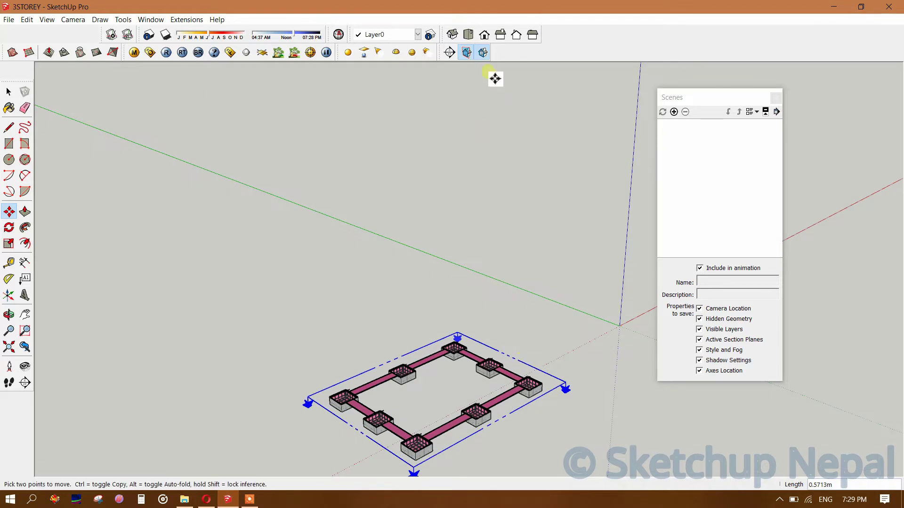
click(499, 35)
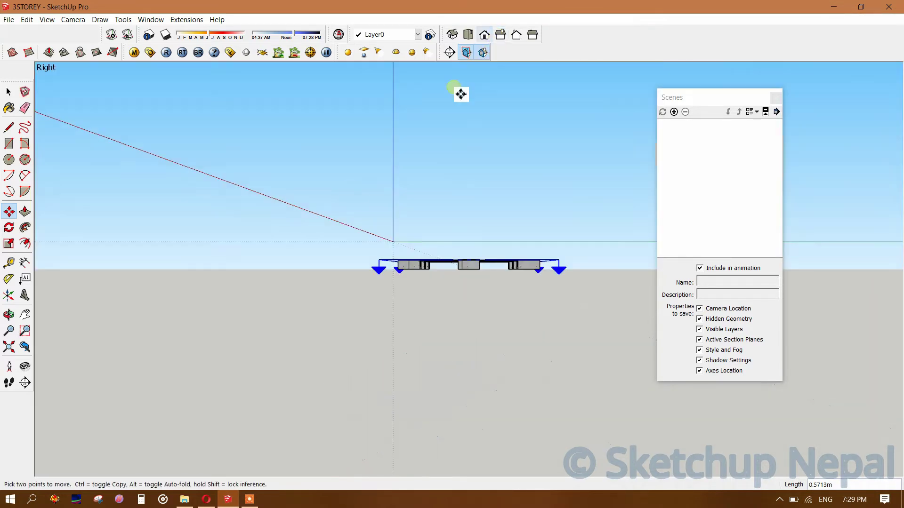
Switch the camera to Parallel Projection and pan the tower into view
click(71, 21)
click(127, 69)
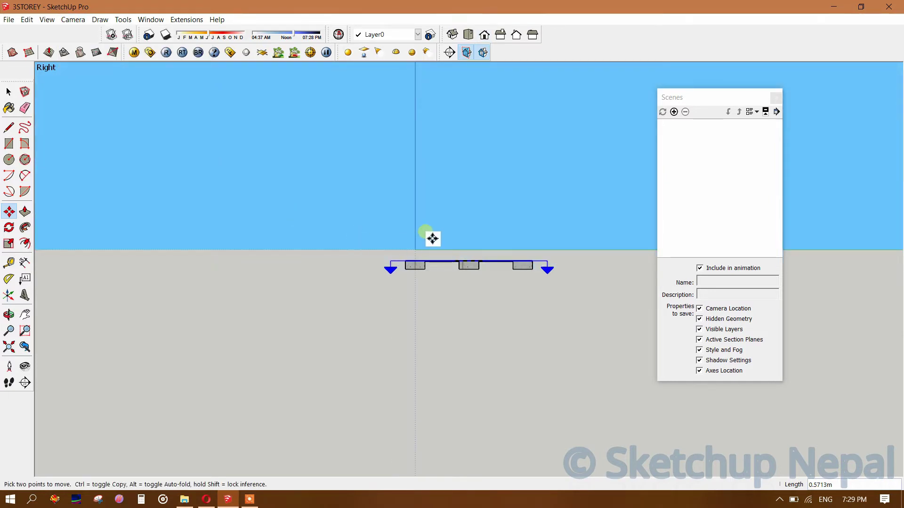
shift+middle_drag(432, 239, 395, 280)
shift+middle_drag(497, 311, 454, 369)
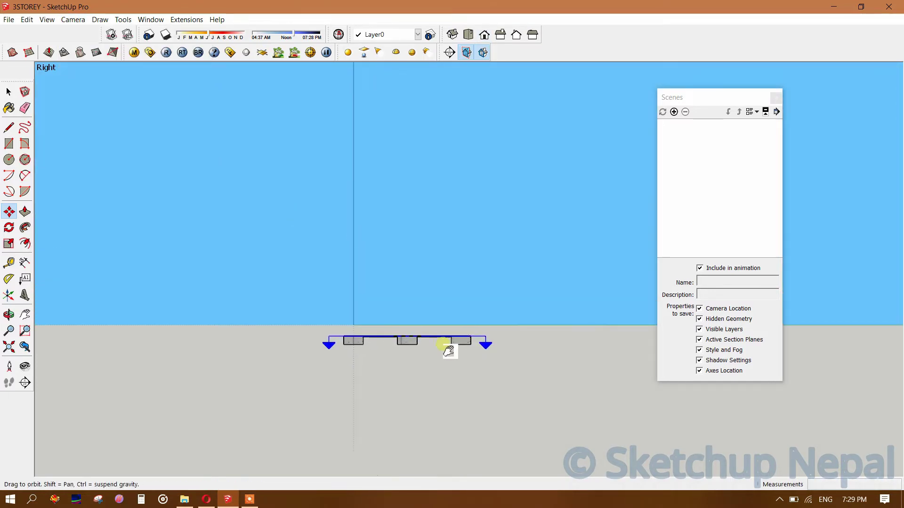
Copy the section plane up to roof level as 7 evenly spaced copies (7/)
click(470, 367)
key(ctrl)
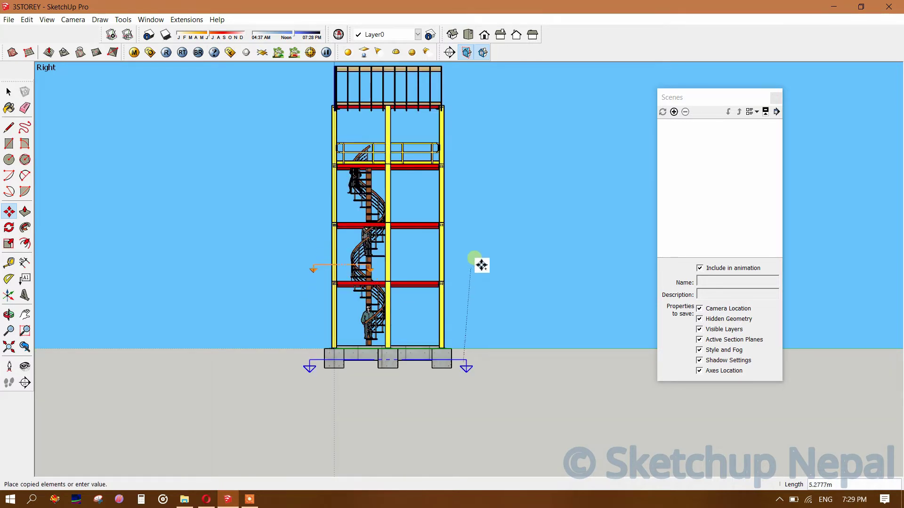
scroll(467, 325, down, 1)
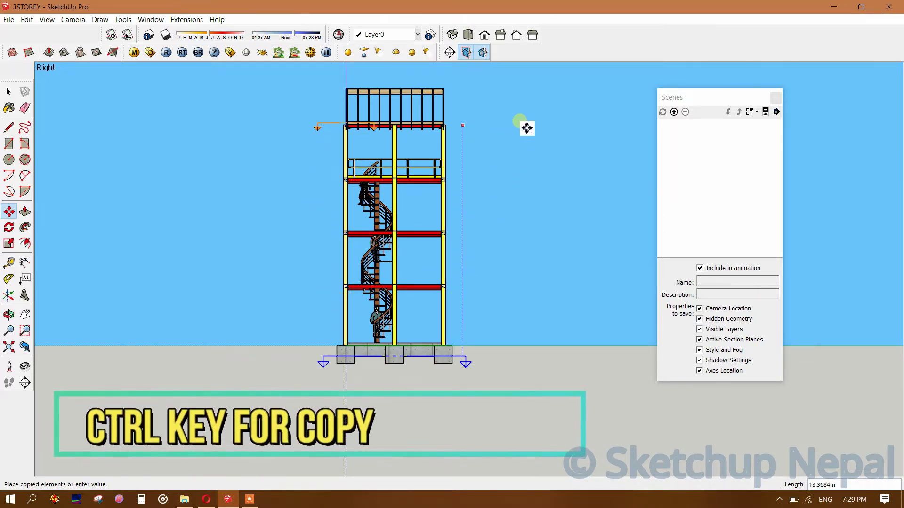
click(554, 86)
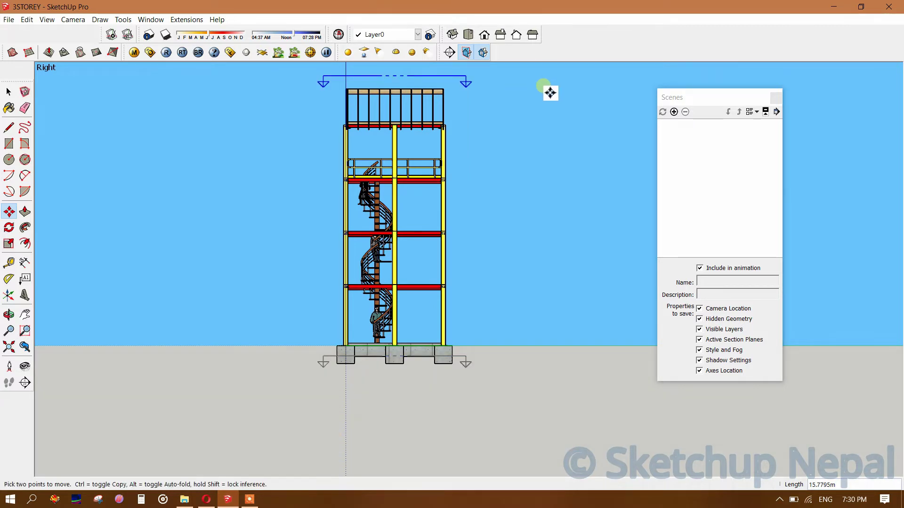
text(7/)
key(Return)
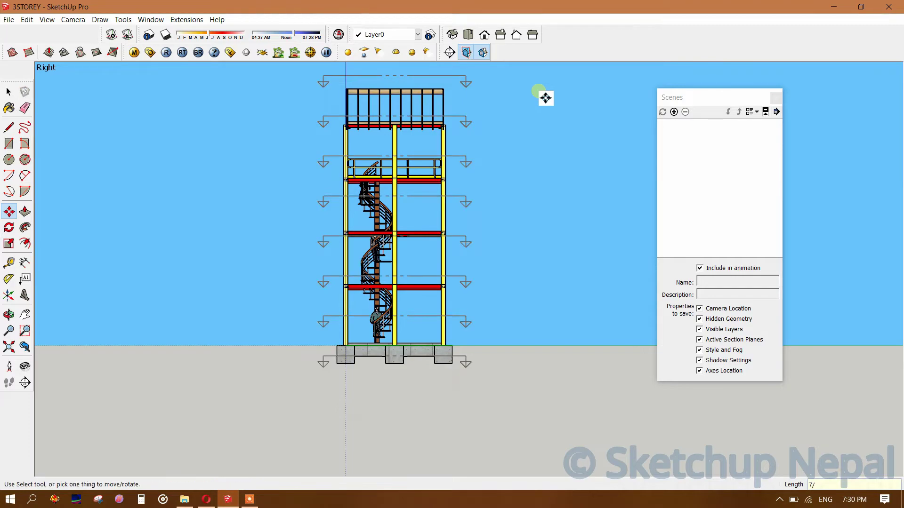
mouse_move(329, 226)
middle_down()
mouse_move(306, 317)
mouse_move(450, 343)
mouse_move(90, 355)
mouse_move(343, 248)
mouse_move(668, 307)
mouse_move(530, 313)
mouse_move(665, 317)
mouse_move(450, 324)
mouse_move(476, 339)
middle_up()
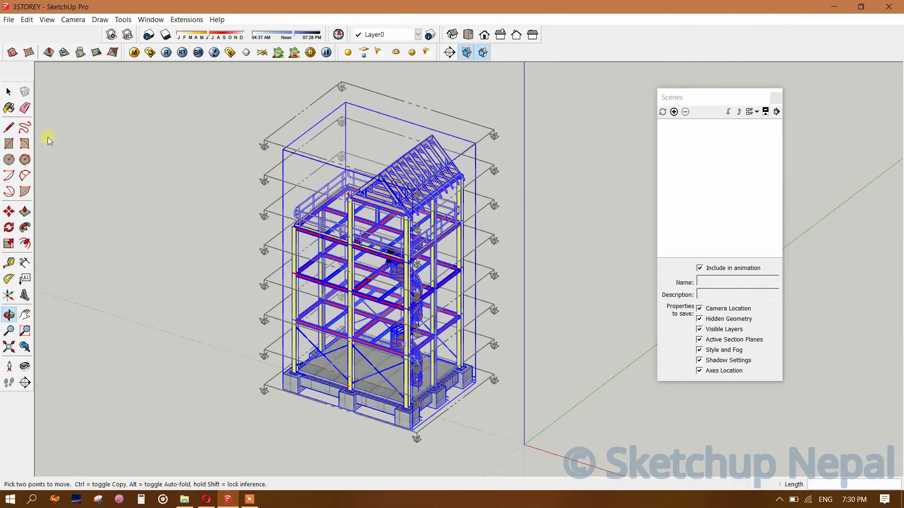
Switch back to Perspective and orbit to a three-quarter view of the tower
click(71, 20)
click(91, 81)
mouse_move(363, 284)
middle_down()
mouse_move(398, 303)
mouse_move(418, 301)
mouse_move(414, 318)
mouse_move(447, 314)
middle_up()
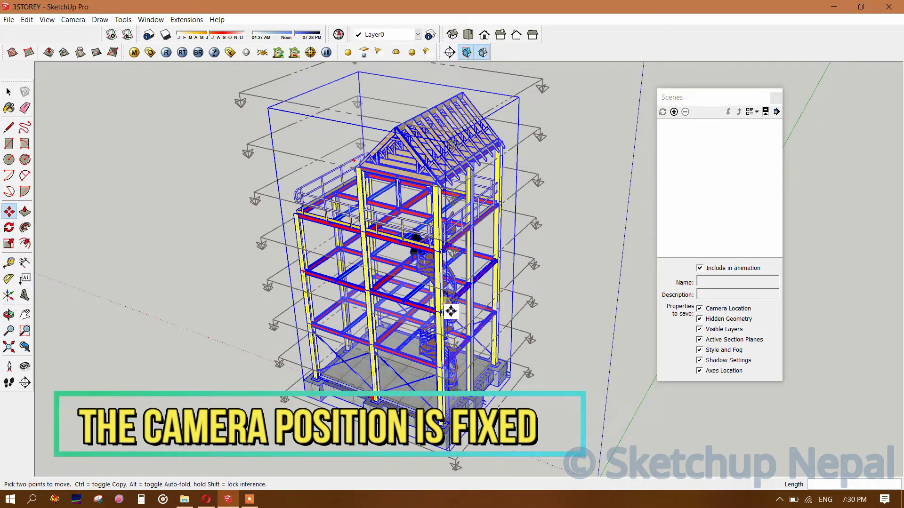
Make the lowest section plane the active cut, leaving only footings and plinth beams
key(ctrl+t)
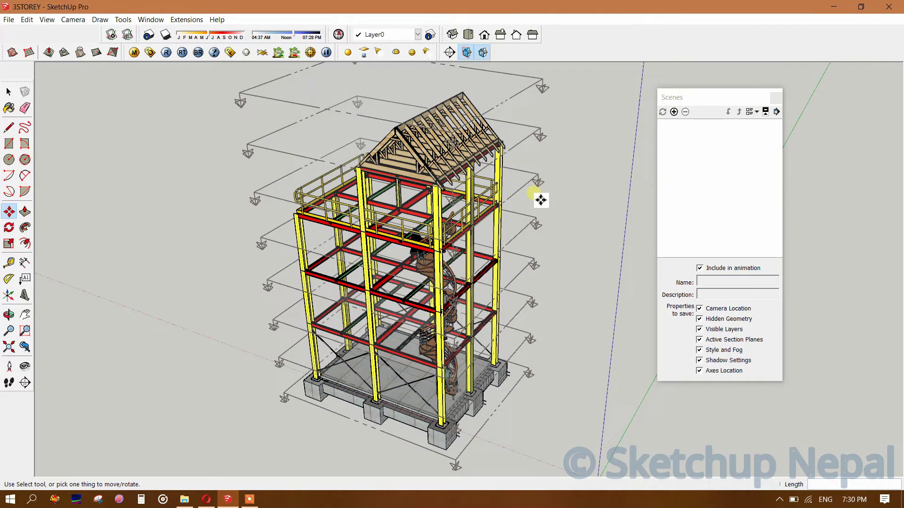
key(space)
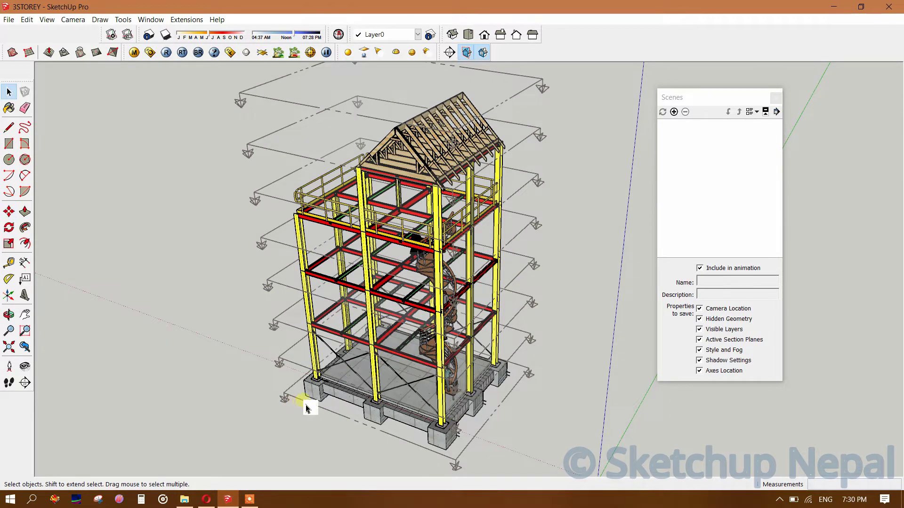
click(306, 407)
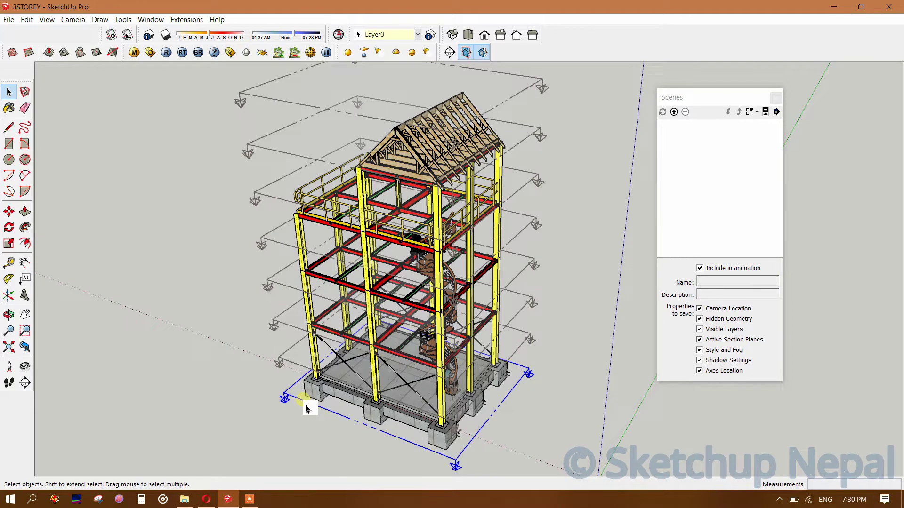
right_click(306, 408)
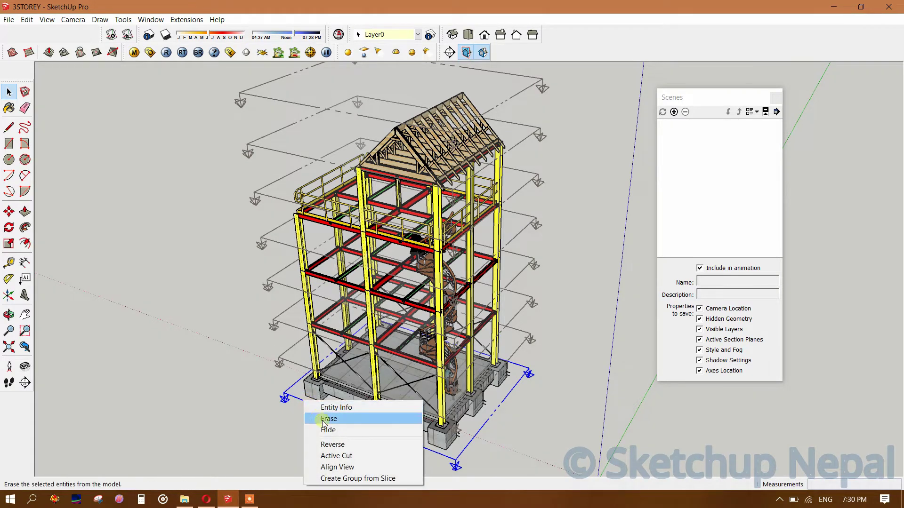
click(344, 455)
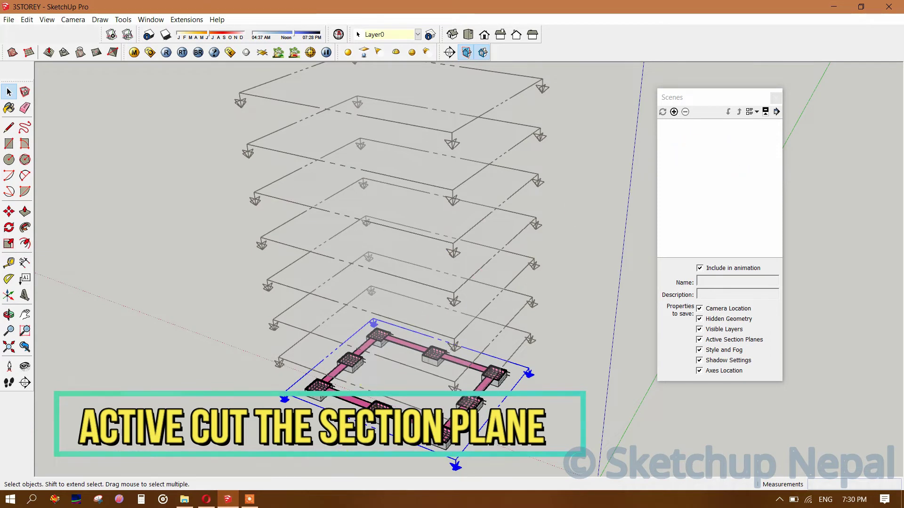
Save the footing-level cut as Scene 1 and make the next section plane active
click(674, 112)
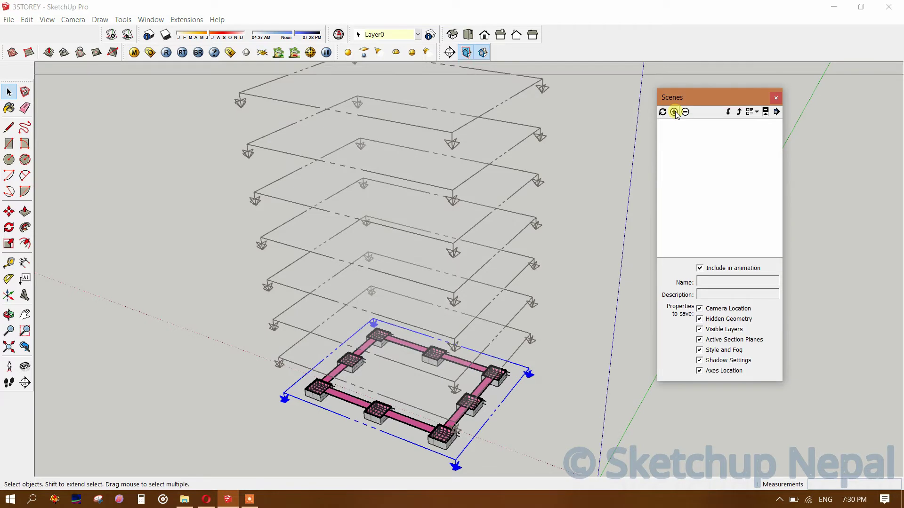
click(306, 372)
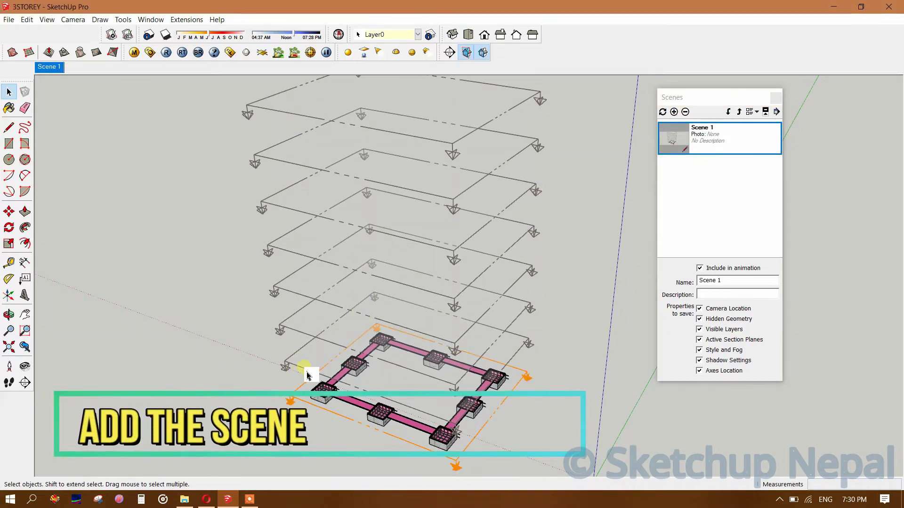
click(306, 371)
right_click(306, 370)
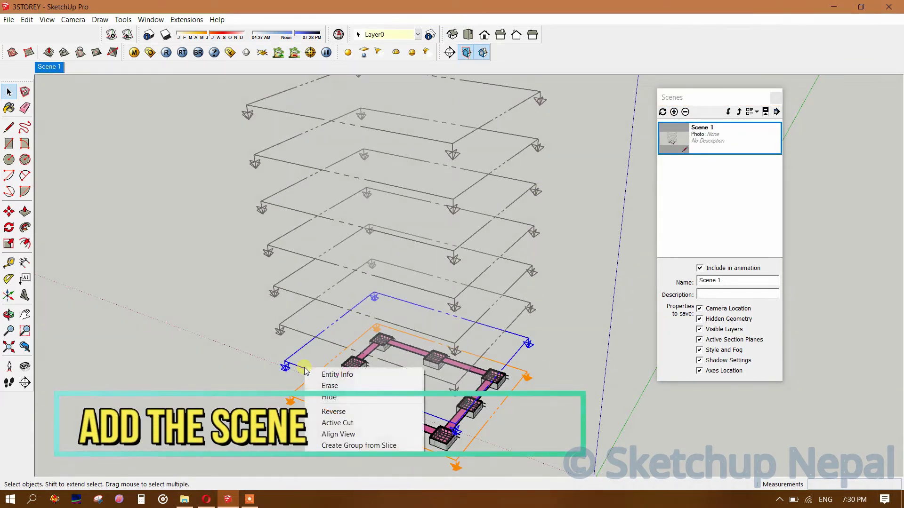
click(361, 429)
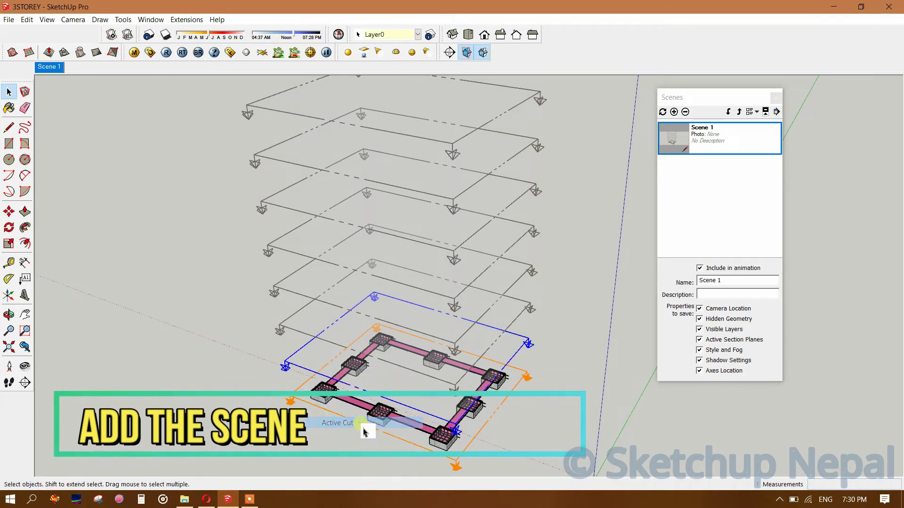
Save Scenes 2, 3 and 4, activating the next higher section plane before each
click(674, 112)
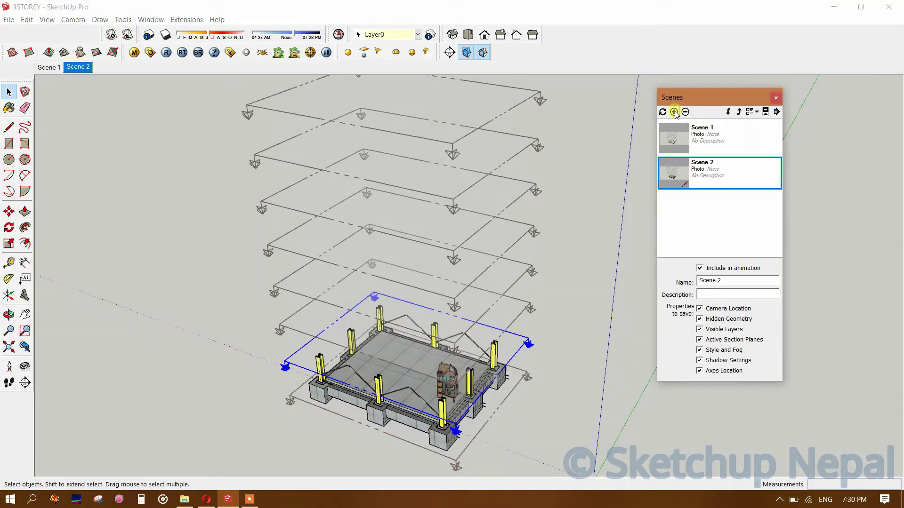
click(297, 337)
click(297, 336)
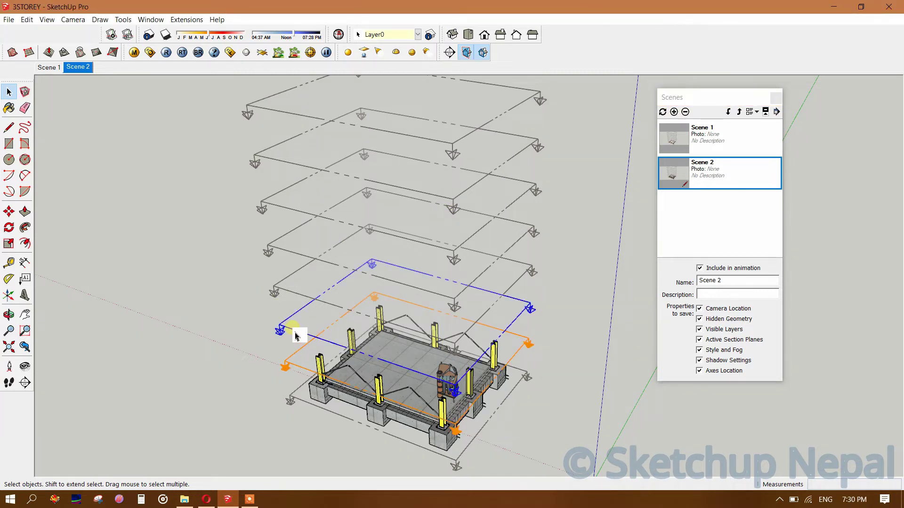
right_click(295, 335)
click(345, 384)
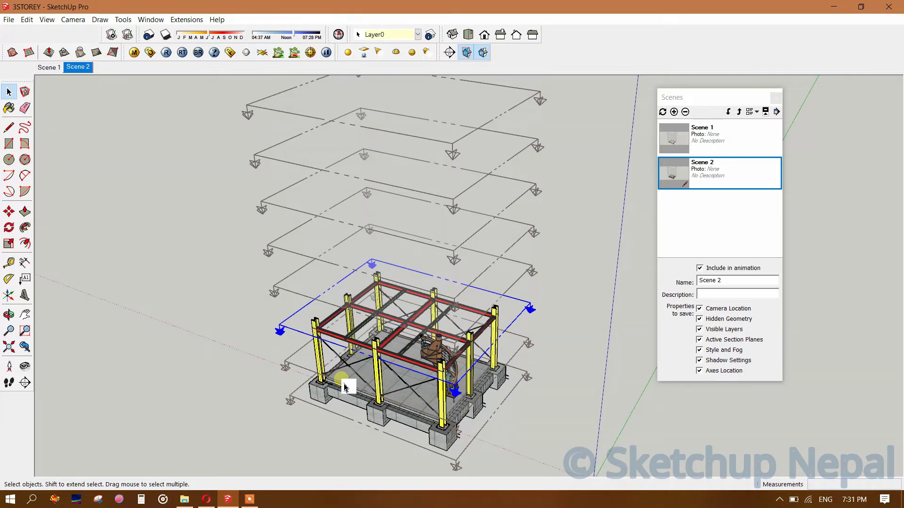
click(673, 112)
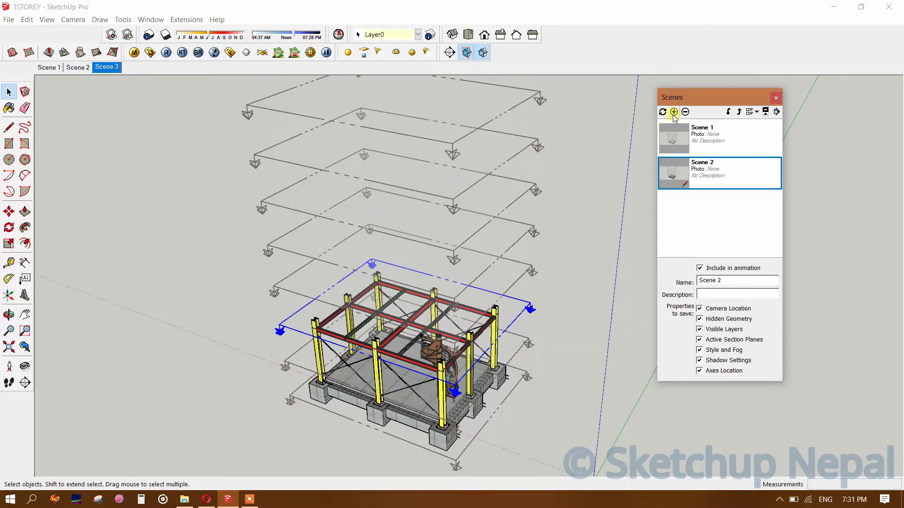
click(301, 301)
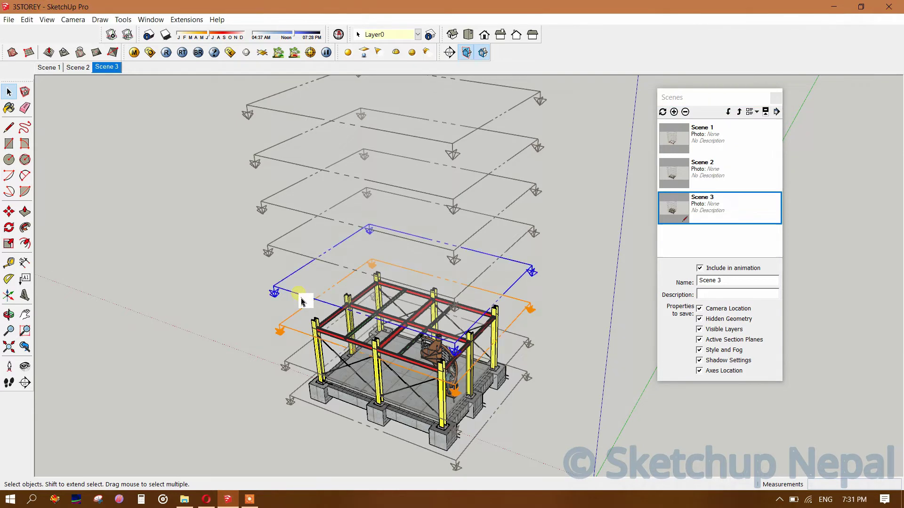
right_click(301, 302)
click(350, 347)
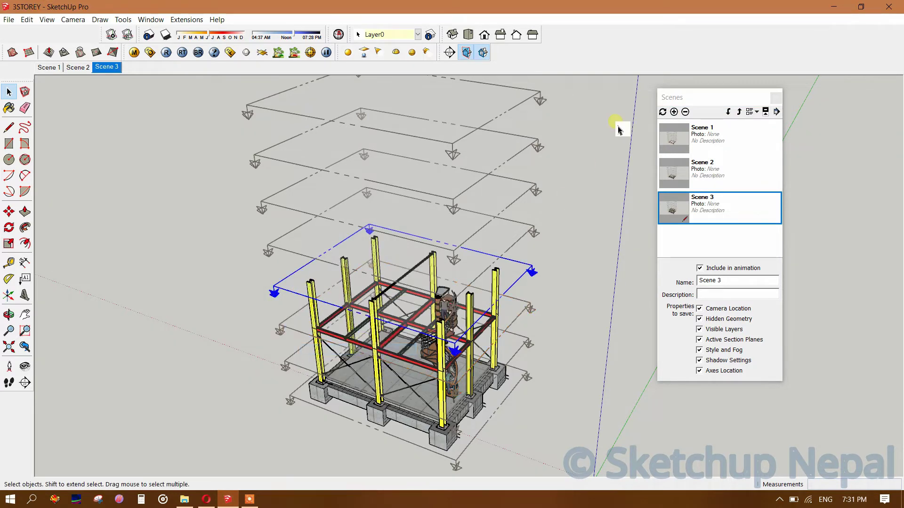
click(674, 112)
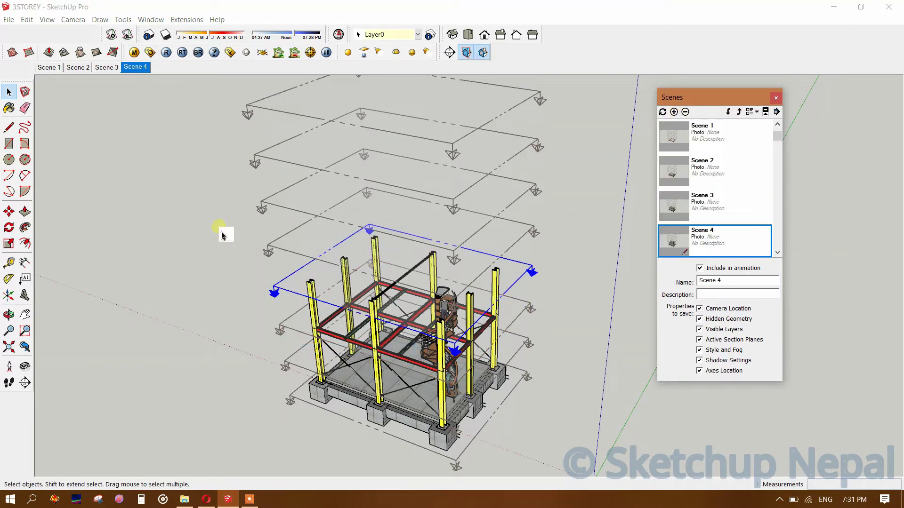
Cut two levels higher in turn, saving Scenes 5 and 6
click(293, 258)
right_click(294, 258)
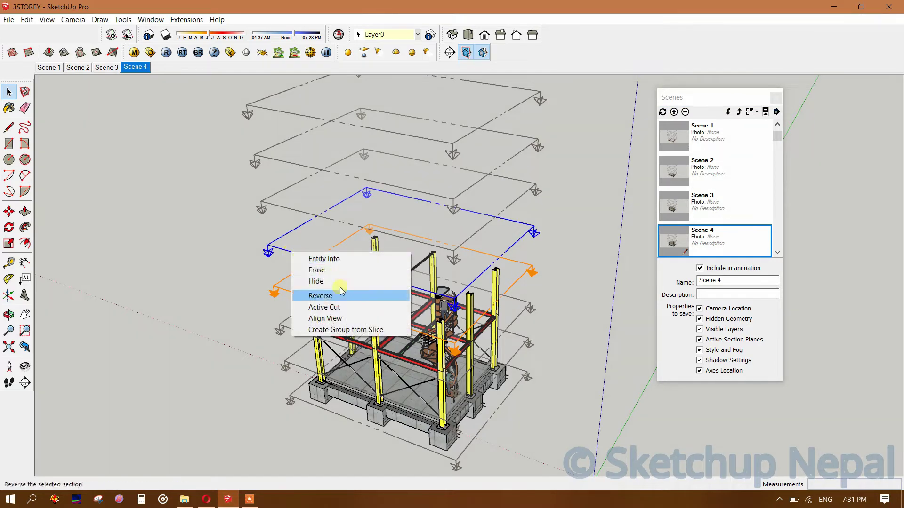
click(344, 306)
click(674, 112)
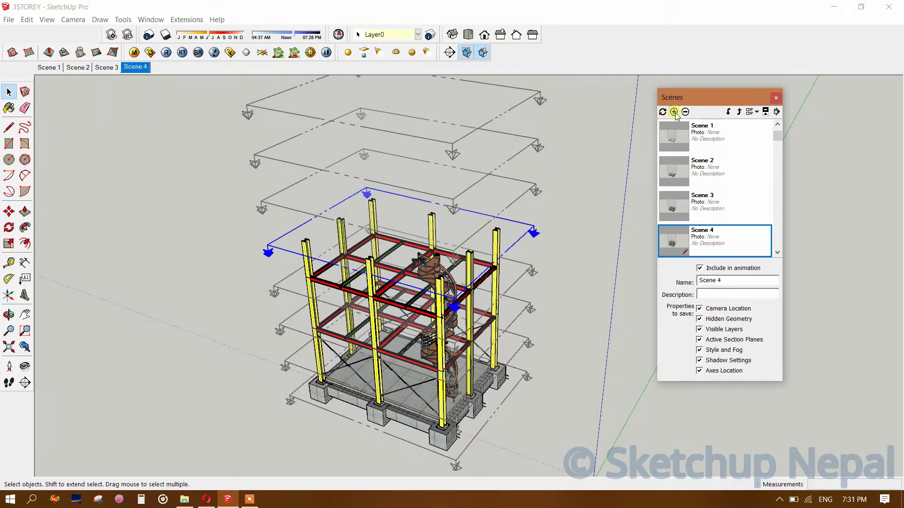
click(283, 214)
right_click(283, 215)
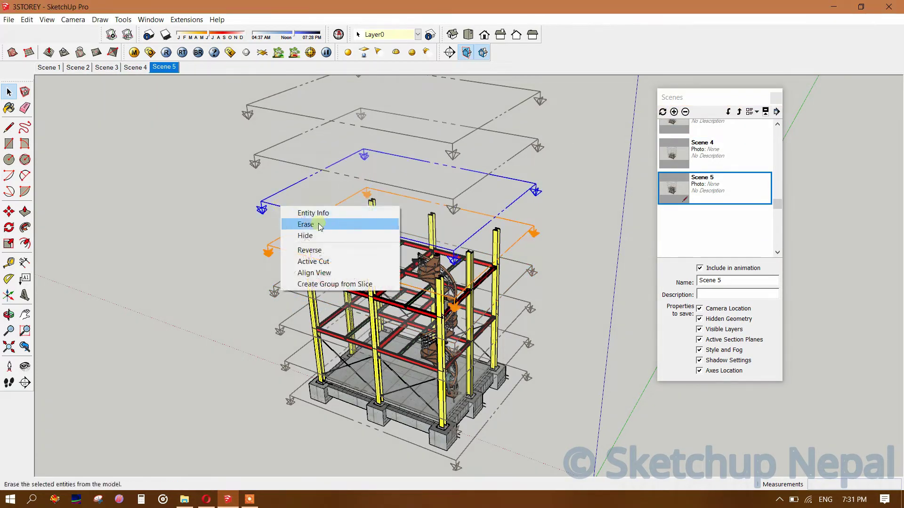
click(330, 261)
click(674, 112)
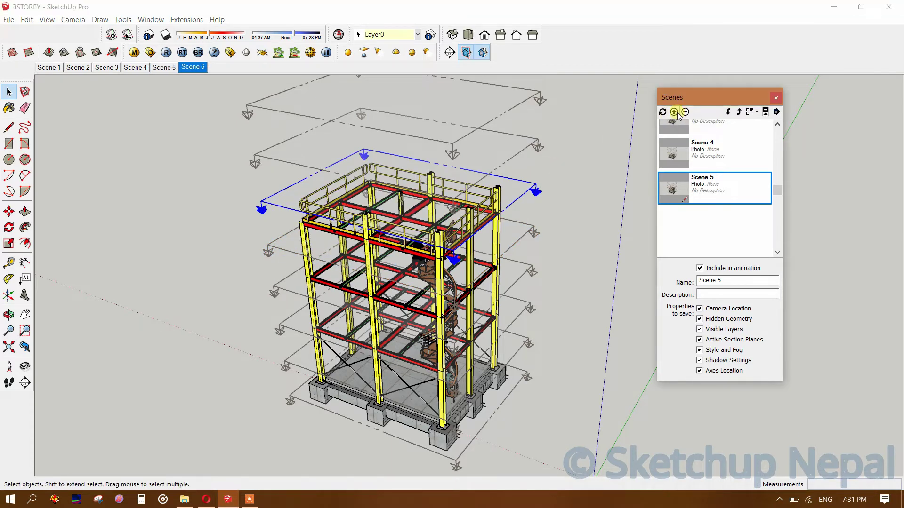
Cut at the roof and top planes, saving Scenes 7 and 8 with the full frame
right_click(267, 158)
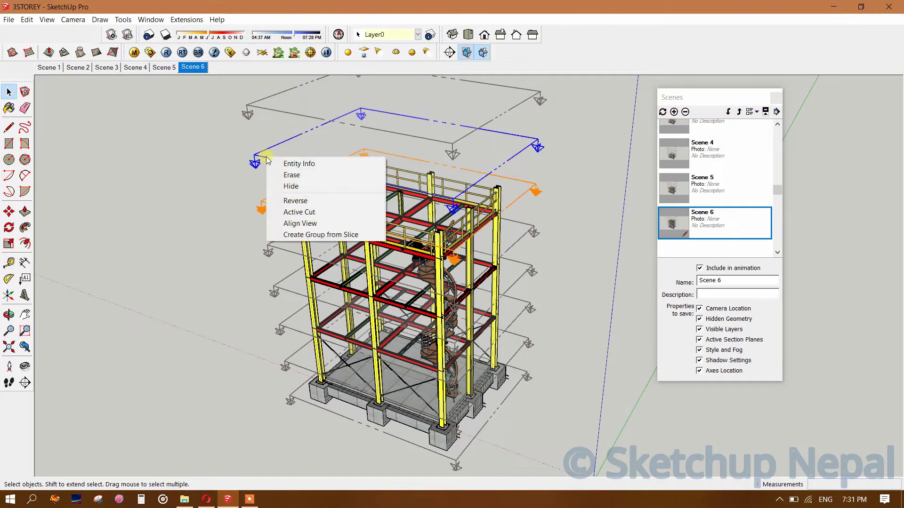
click(339, 202)
click(674, 112)
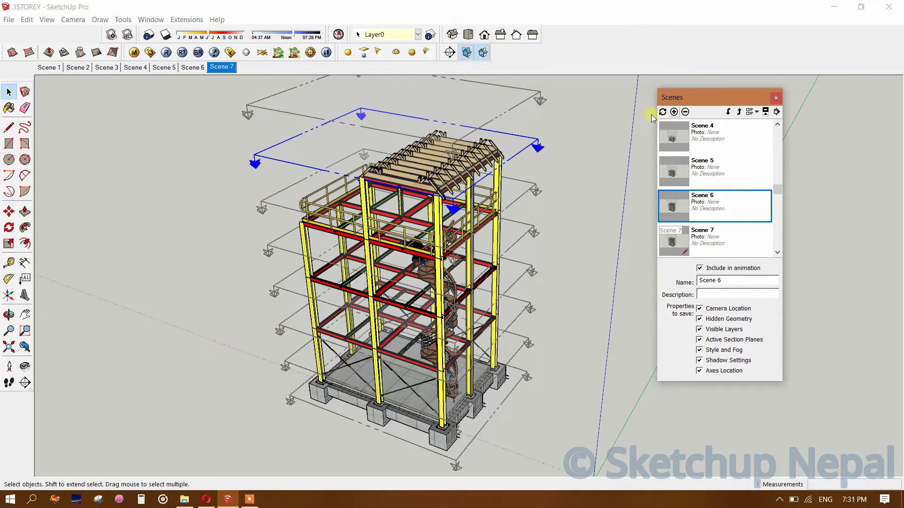
right_click(281, 120)
click(337, 163)
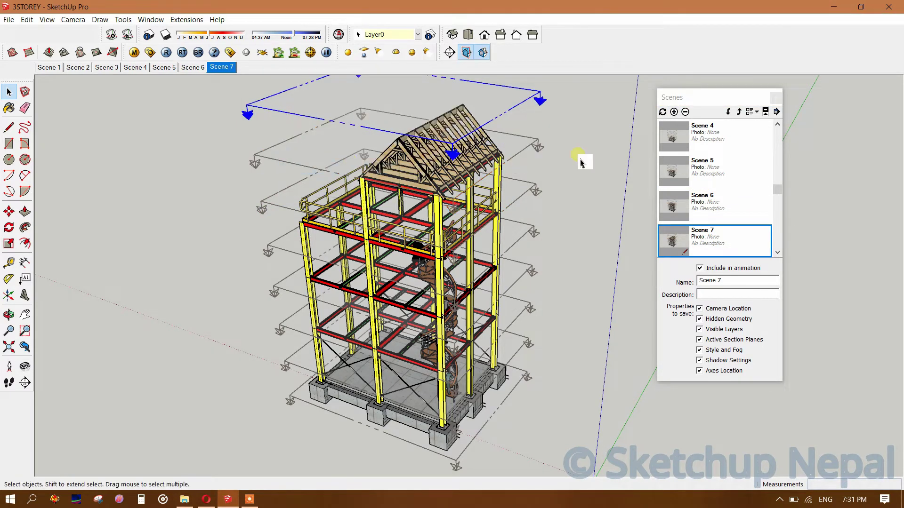
click(674, 112)
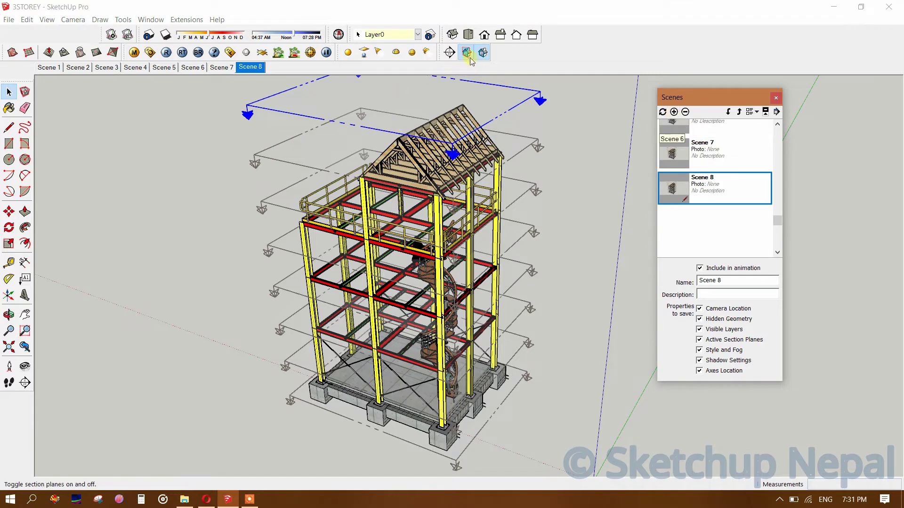
drag(443, 52, 70, 184)
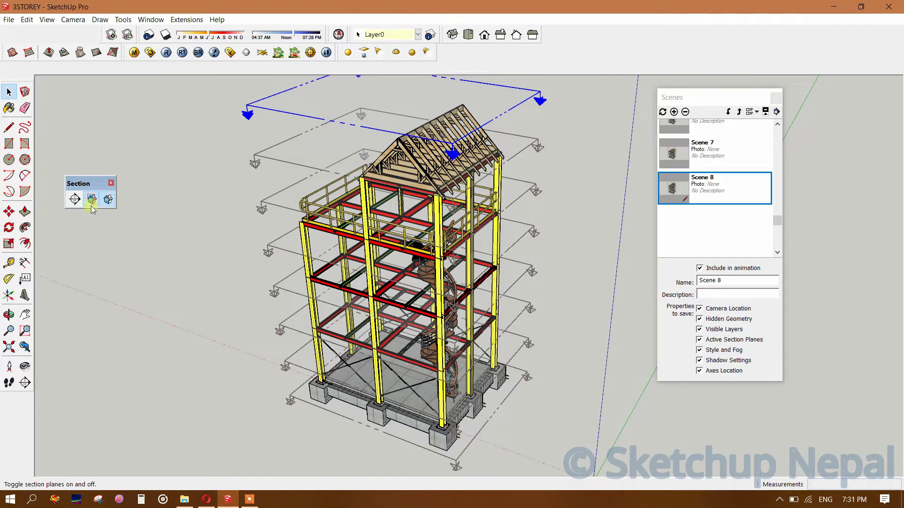
Turn off Display Section Planes so the tower and roof show without plane outlines
click(92, 202)
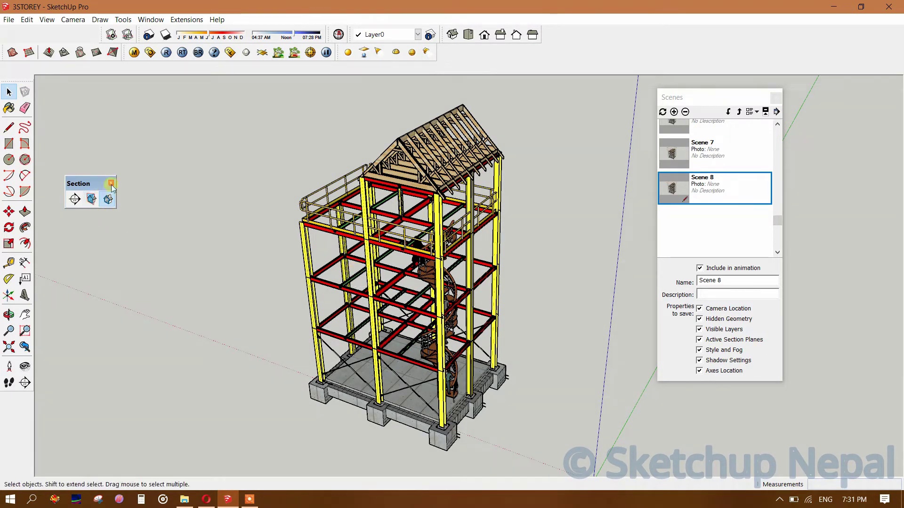
scroll(742, 182, up, 5)
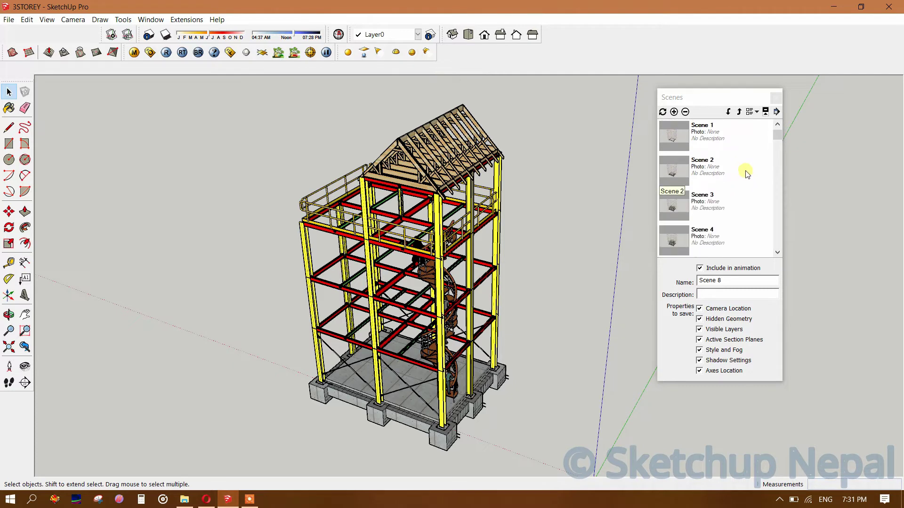
Preview Scenes 1 through 4, from the footings upward
click(721, 139)
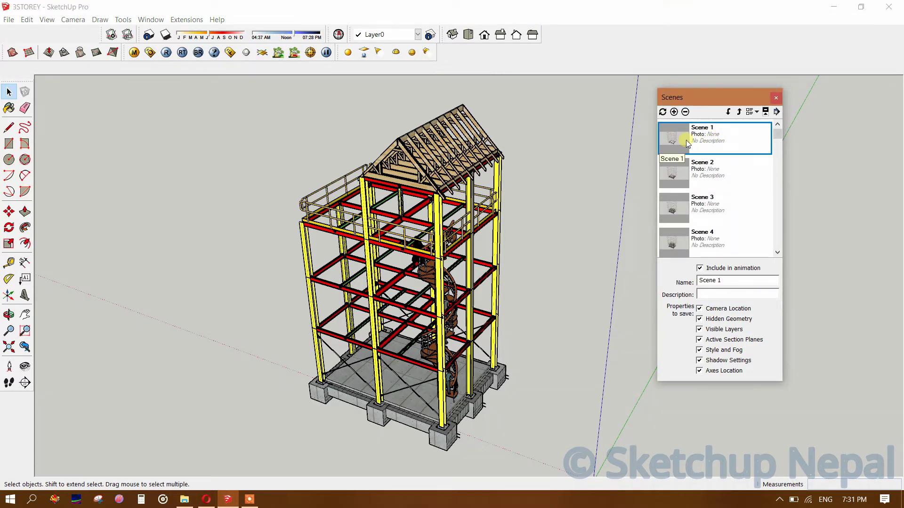
double_click(685, 140)
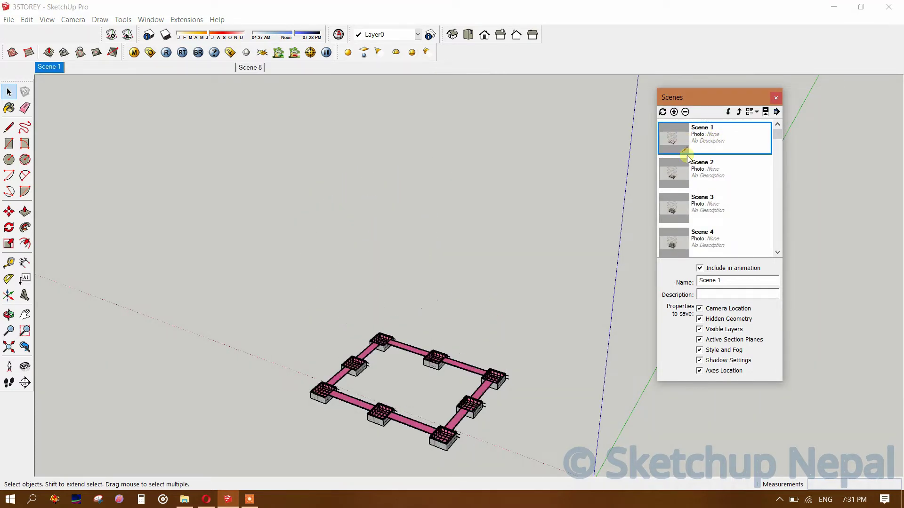
double_click(676, 177)
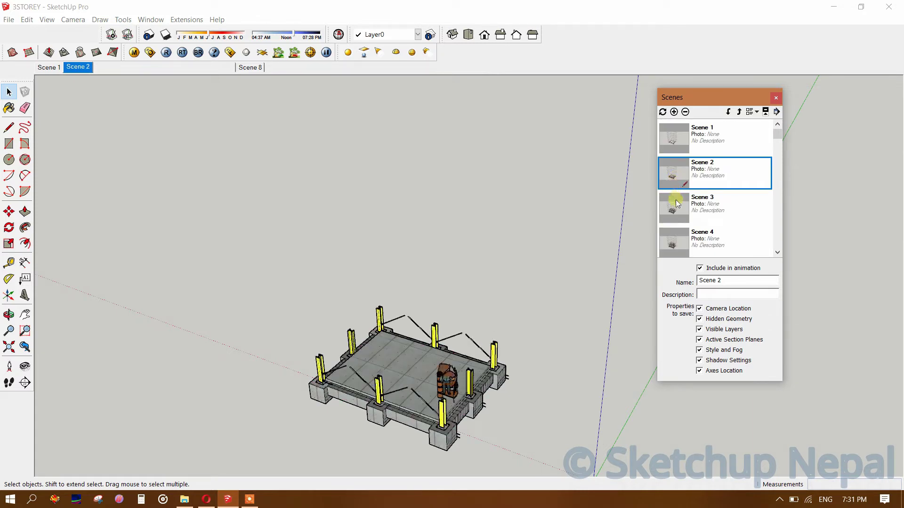
double_click(676, 200)
double_click(674, 240)
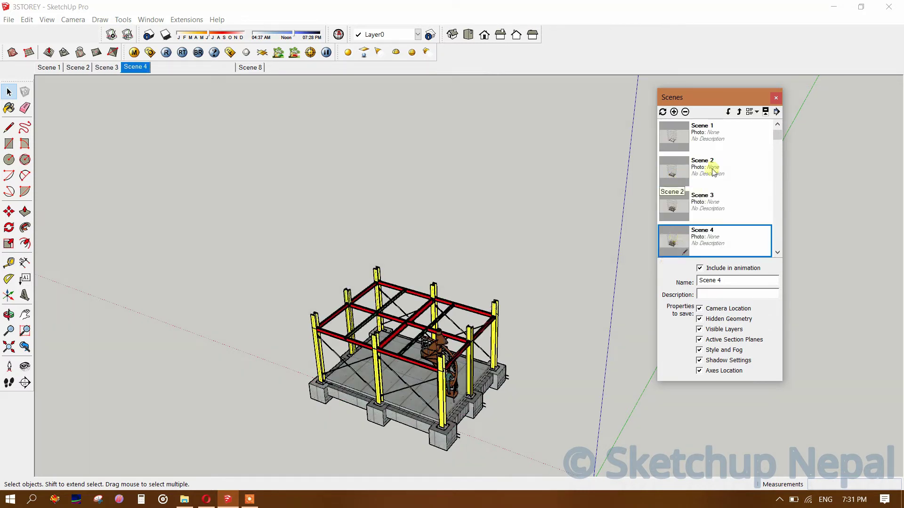
Preview Scenes 5 to 8, ending on the full tower with roof trusses
scroll(676, 234, down, 1)
double_click(676, 234)
scroll(675, 234, down, 1)
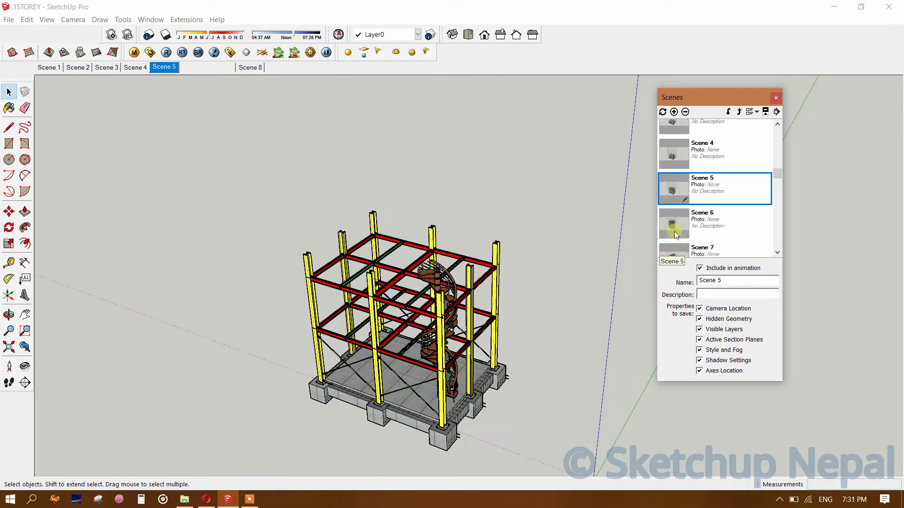
double_click(675, 234)
scroll(693, 201, down, 1)
double_click(700, 240)
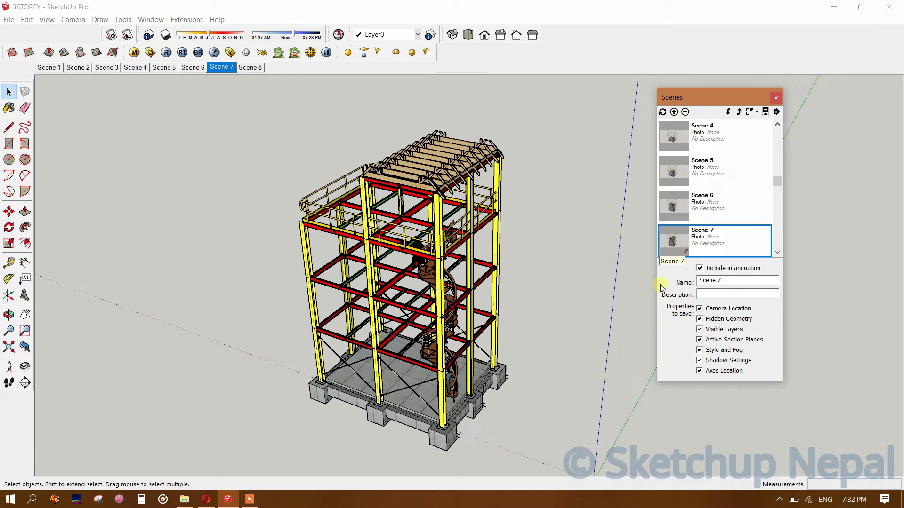
scroll(720, 243, down, 1)
double_click(699, 229)
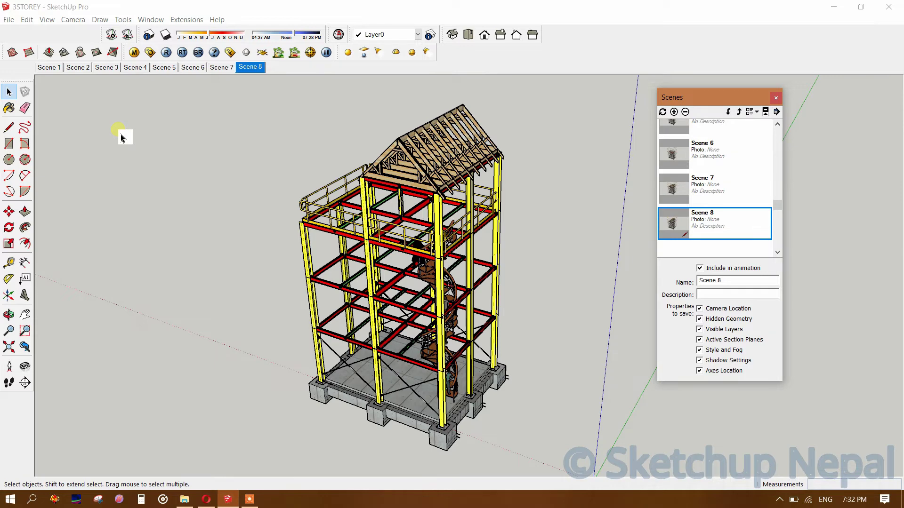
click(47, 20)
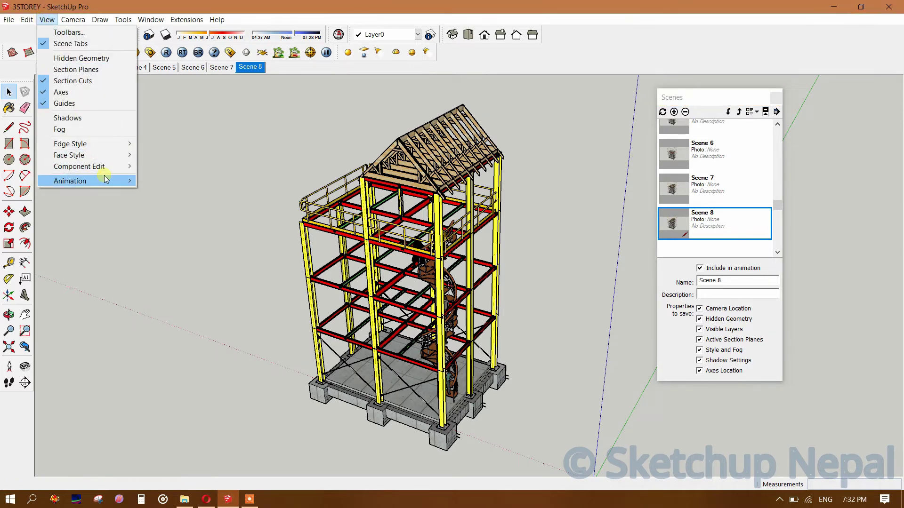
mouse_move(70, 180)
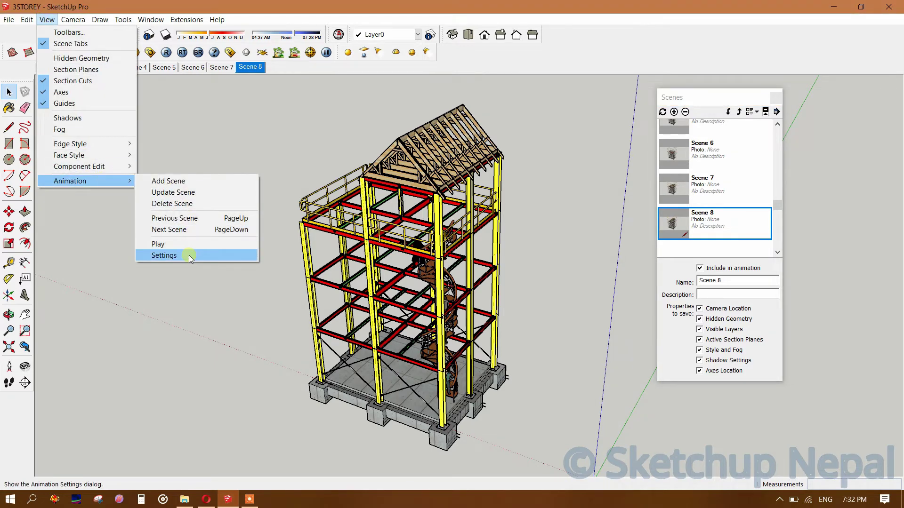
click(190, 257)
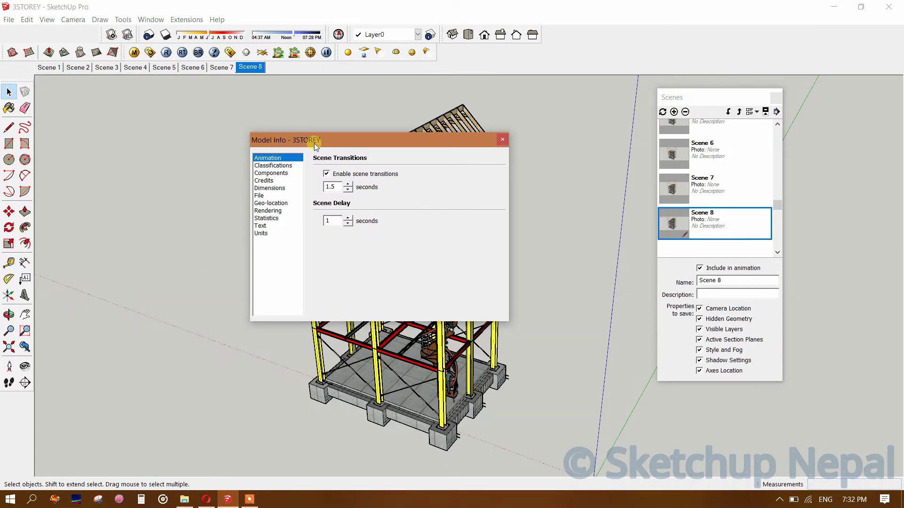
drag(317, 140, 518, 121)
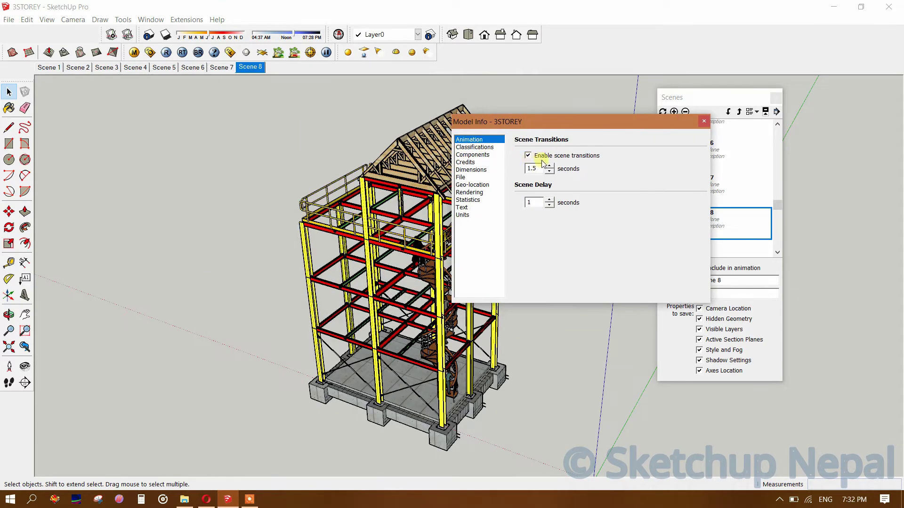
drag(547, 122, 592, 114)
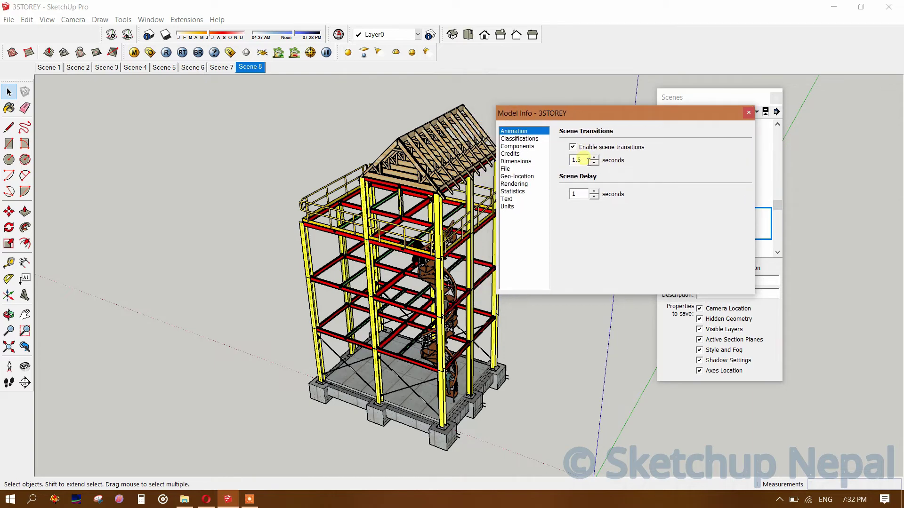
drag(590, 165, 544, 172)
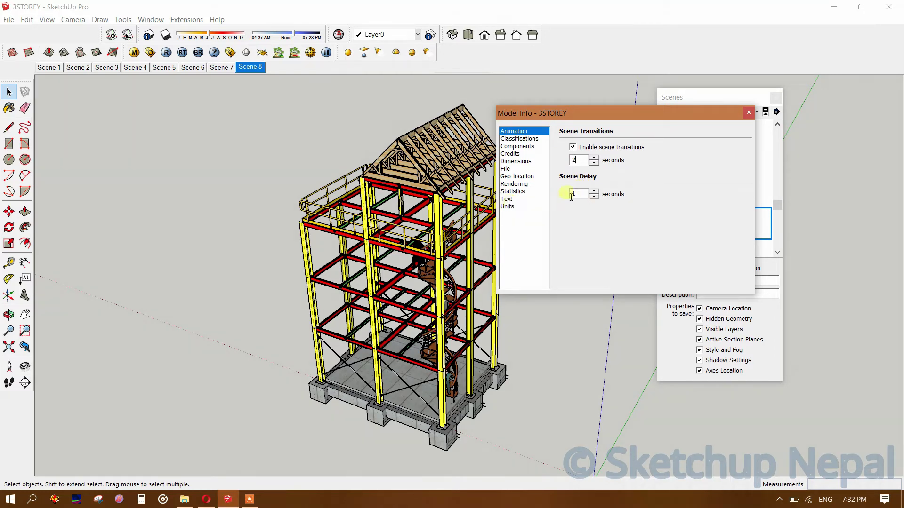
click(586, 200)
drag(583, 198, 544, 195)
click(748, 113)
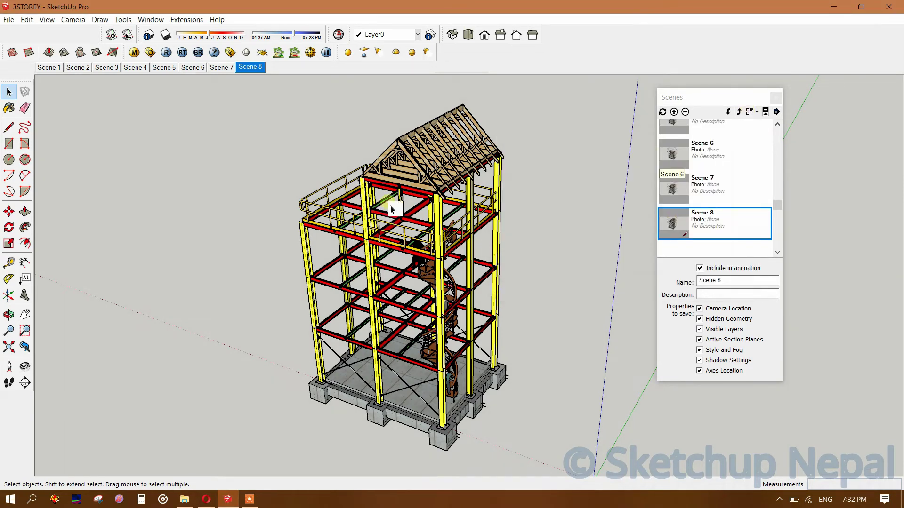
Set up an animation export to the Desktop named 'animation of building' and view its options
click(8, 20)
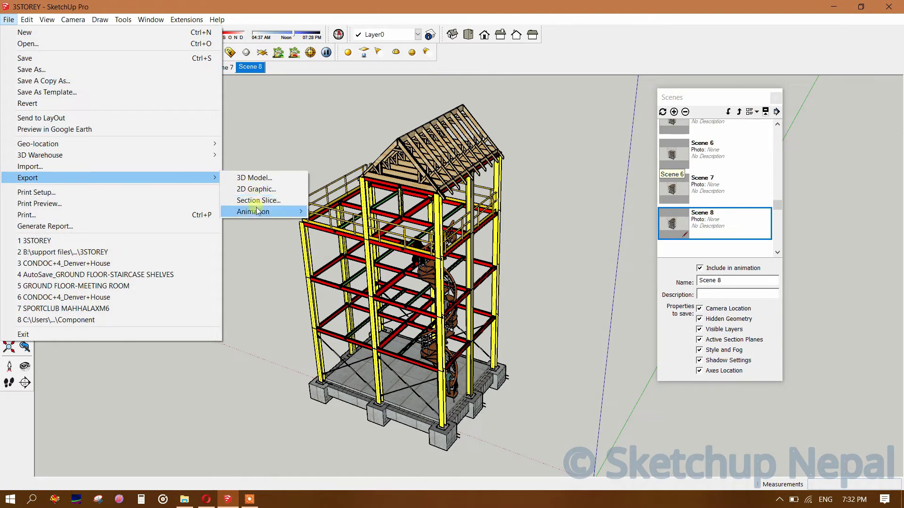
mouse_move(253, 212)
click(333, 212)
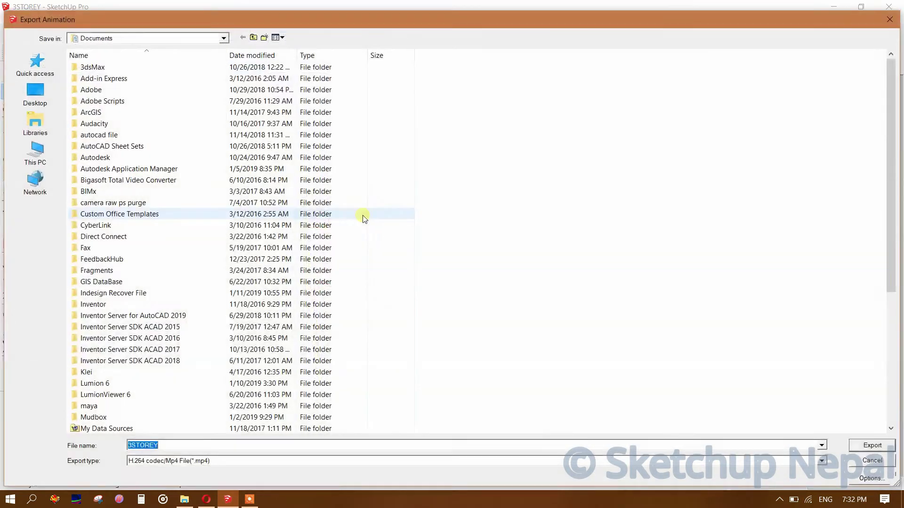
click(33, 102)
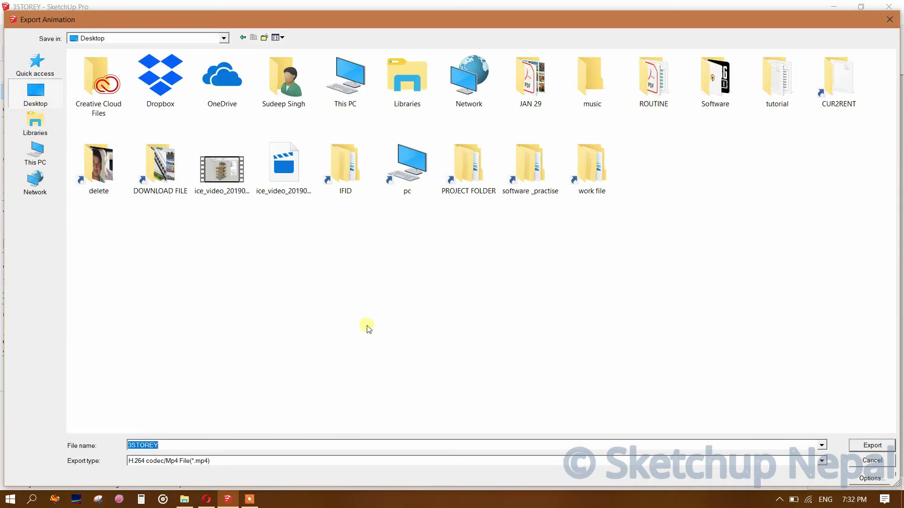
text(animation of building)
click(870, 478)
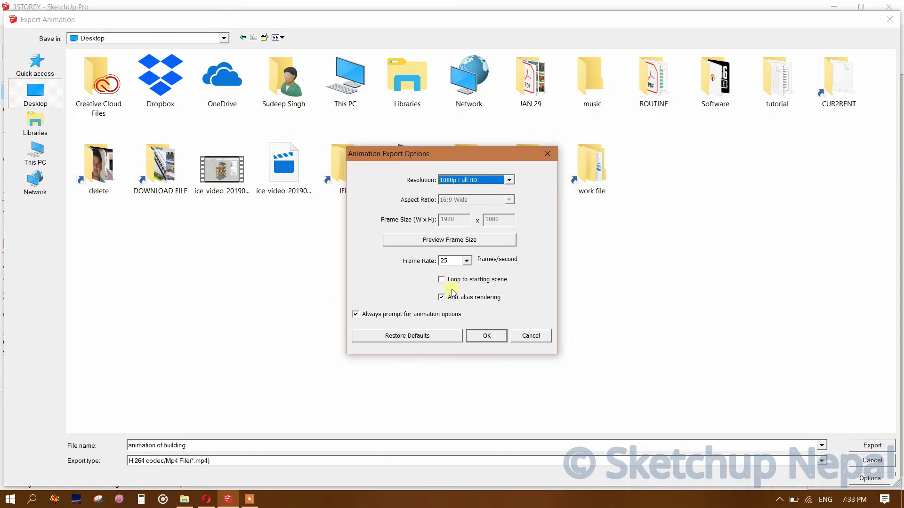
Preview the 1920x1080 frame size, accept the 1080p 25 fps options, and export
click(453, 238)
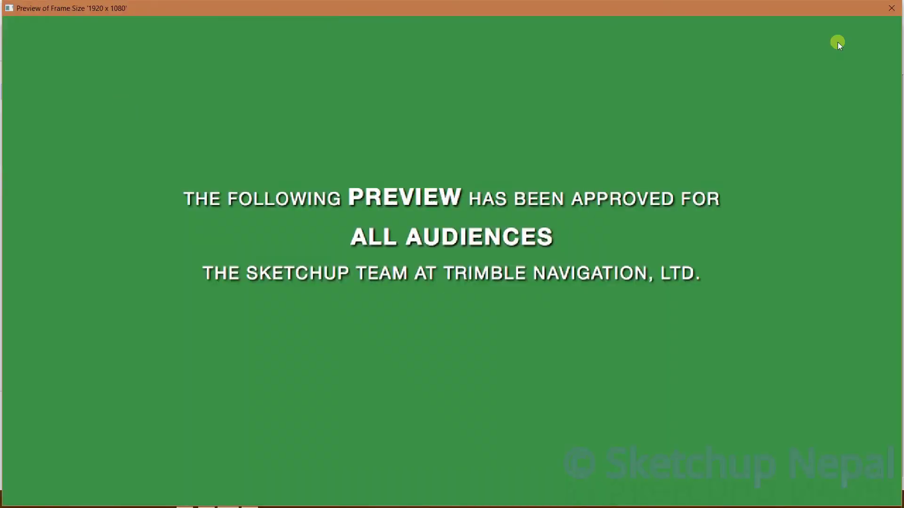
click(885, 10)
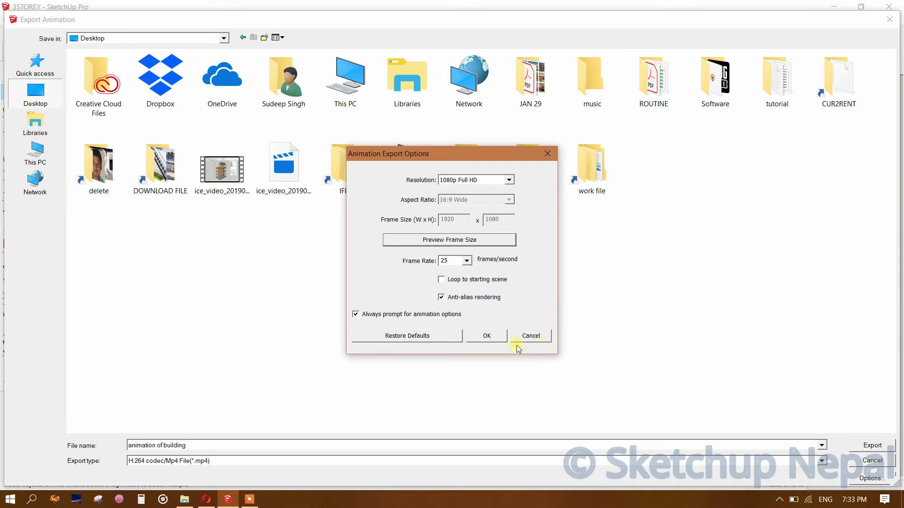
click(490, 334)
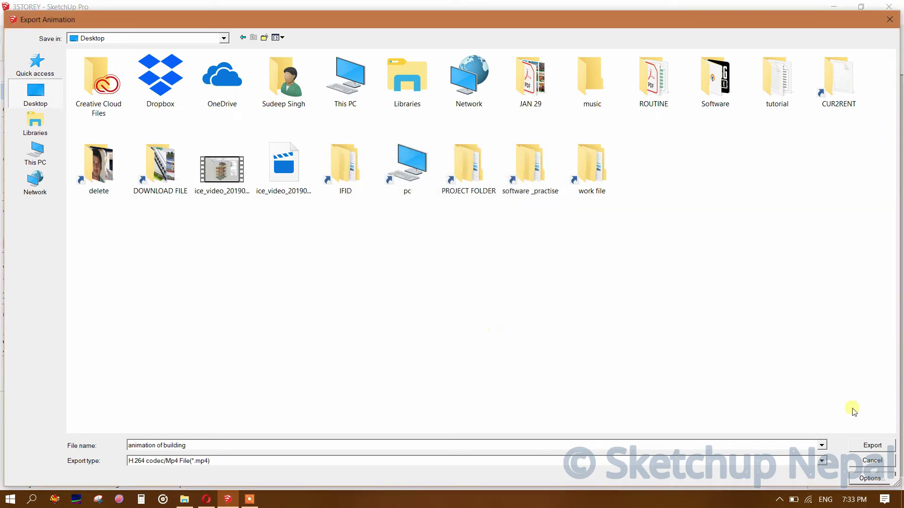
click(871, 445)
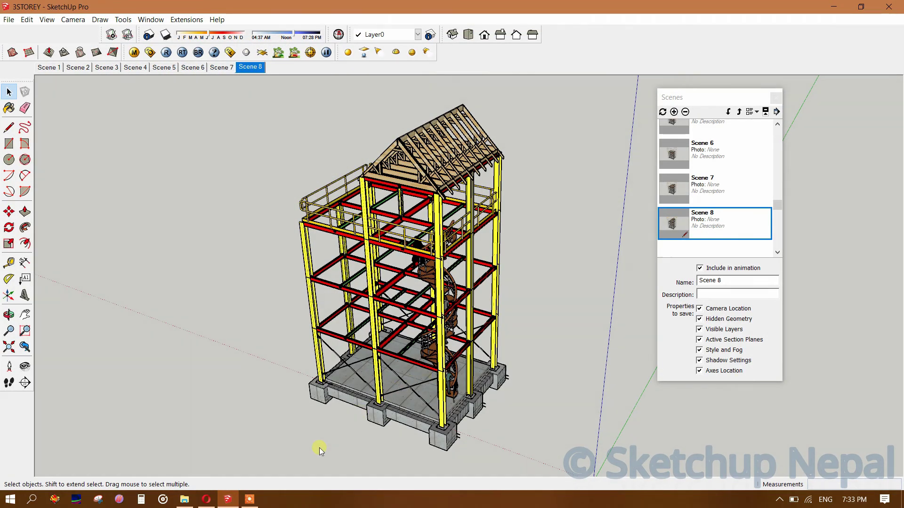
click(253, 502)
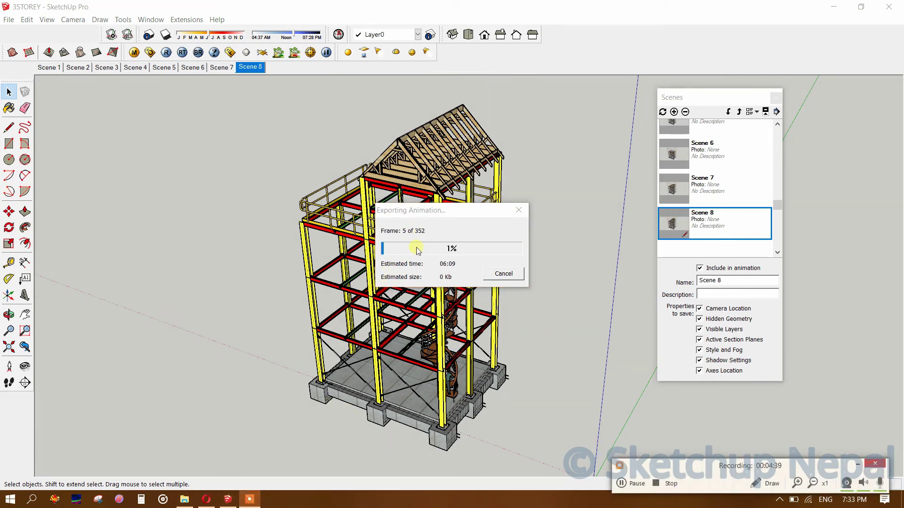
Let the 352-frame export run, then open the exported 'animation of building' video
drag(691, 464, 695, 356)
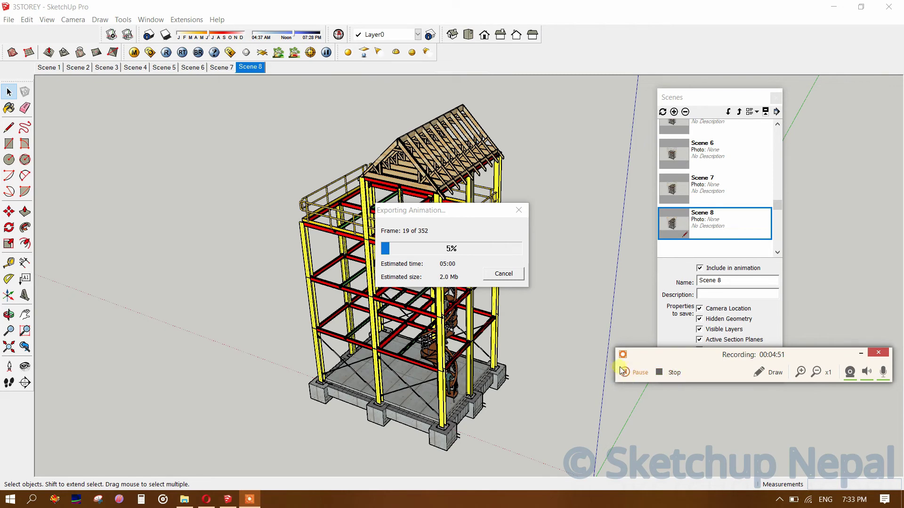
click(624, 372)
click(612, 474)
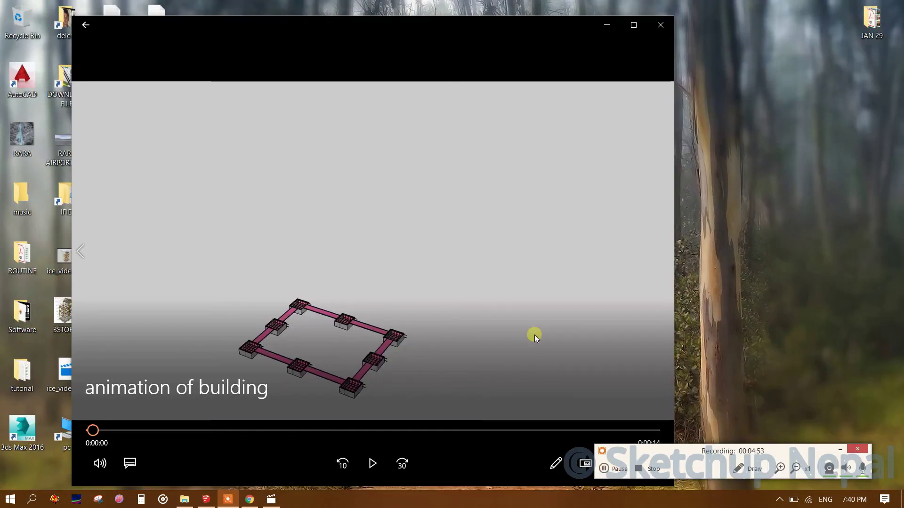
Play the 'animation of building' MP4 in Movies & TV to 0:00:12, reaching the trussed roof
drag(694, 447, 763, 327)
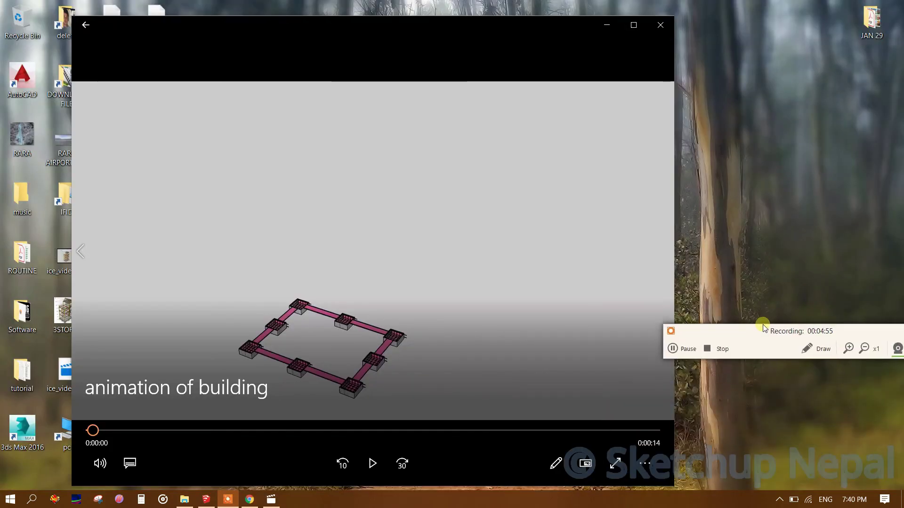
click(372, 463)
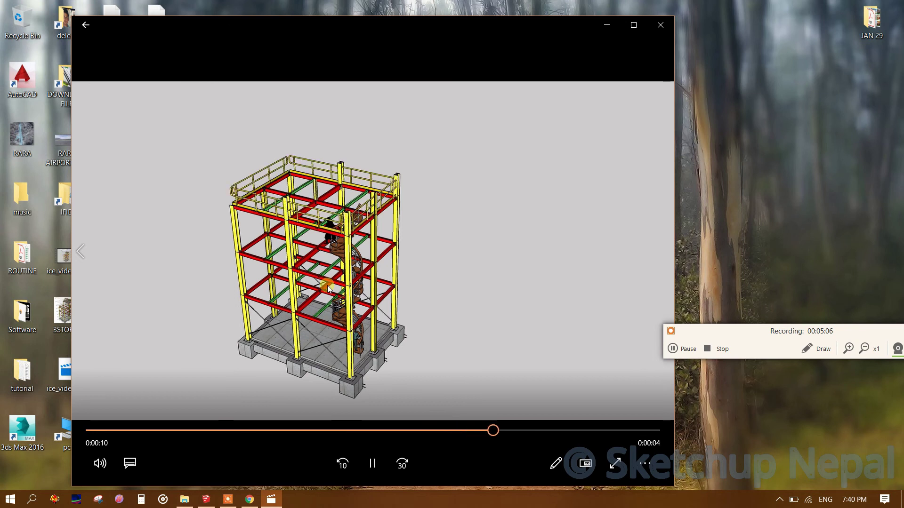
drag(716, 329, 531, 307)
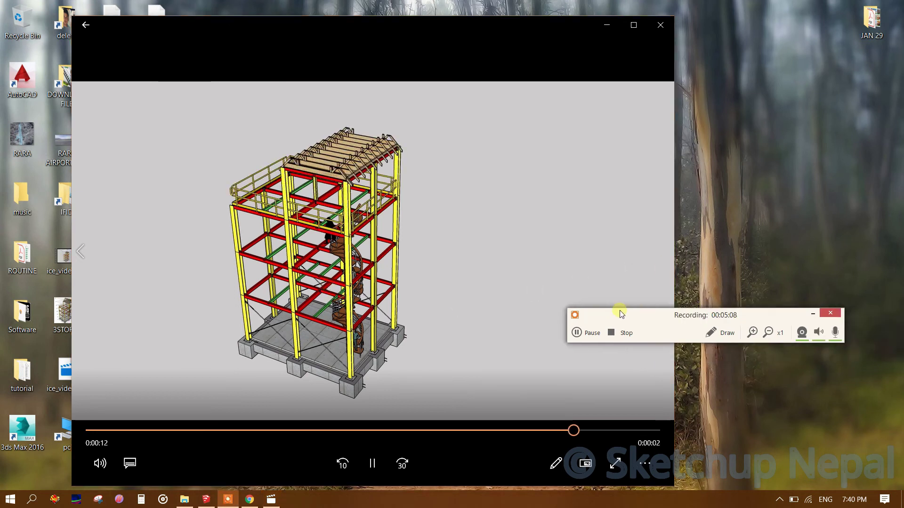